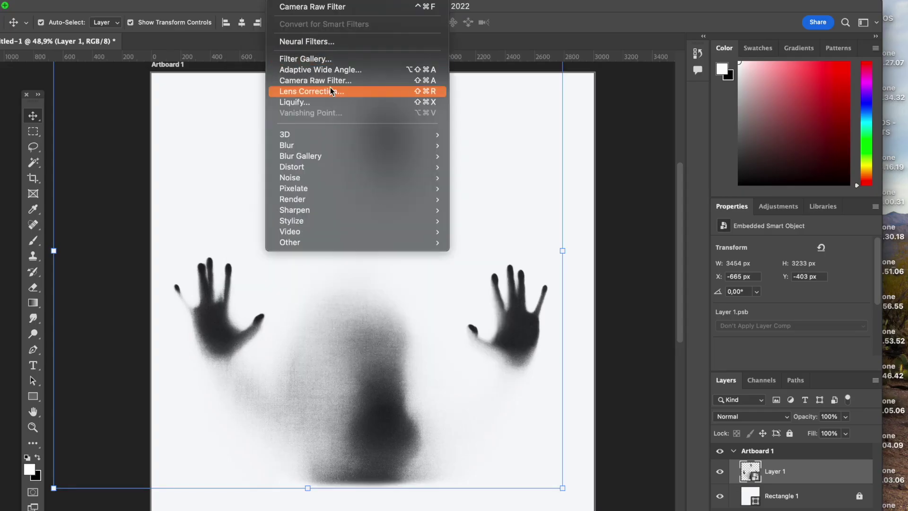
# Open the Filter Gallery for Layer 1 and preview the Artistic filters Colored Pencil and Film Grain.
pyautogui.click(320, 59)
pyautogui.click(611, 78)
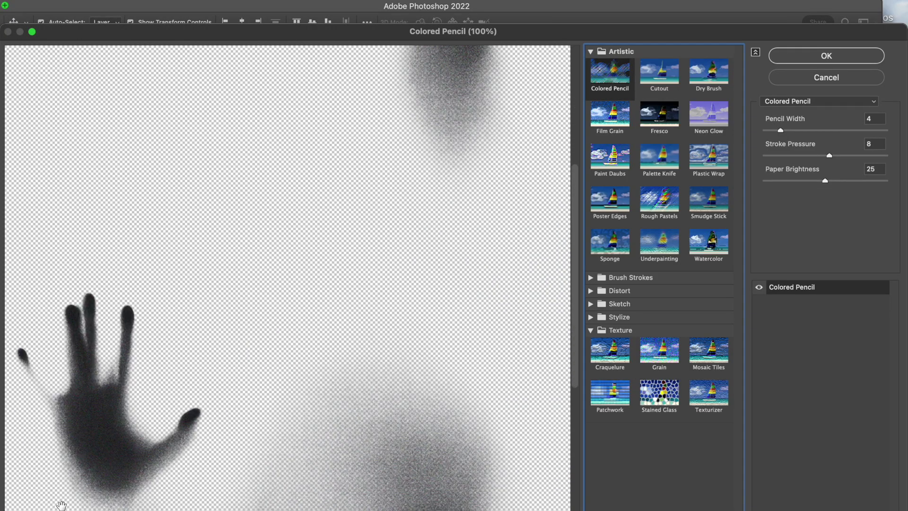
pyautogui.press('super+minus')
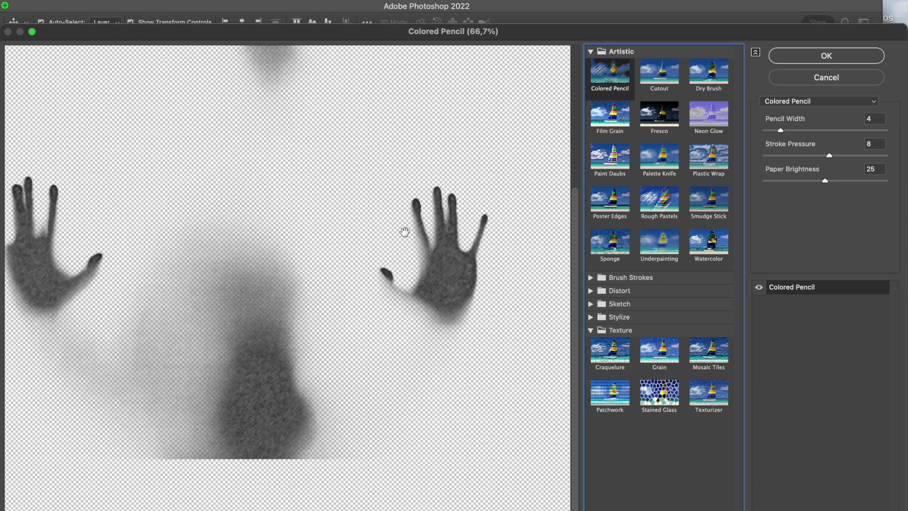
pyautogui.click(614, 121)
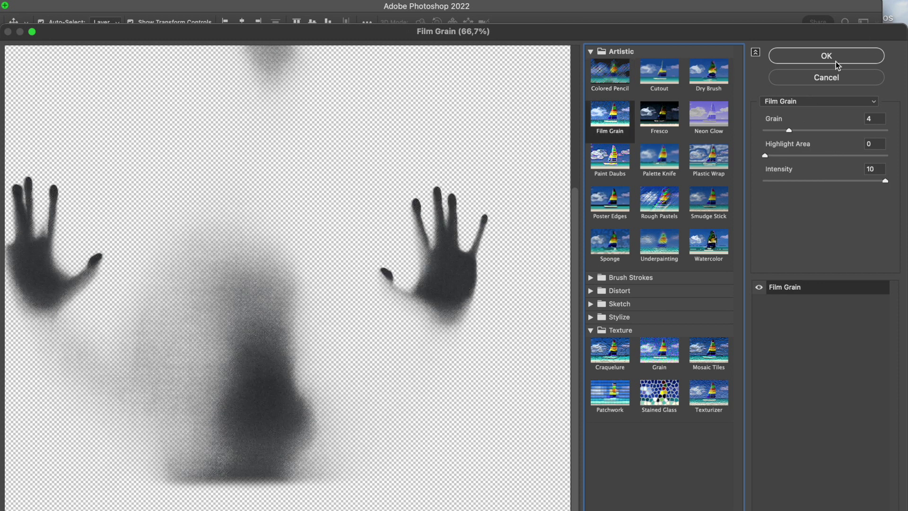
# Switch the filter to Halftone Pattern from the Sketch category.
pyautogui.click(590, 330)
pyautogui.click(590, 317)
pyautogui.click(592, 304)
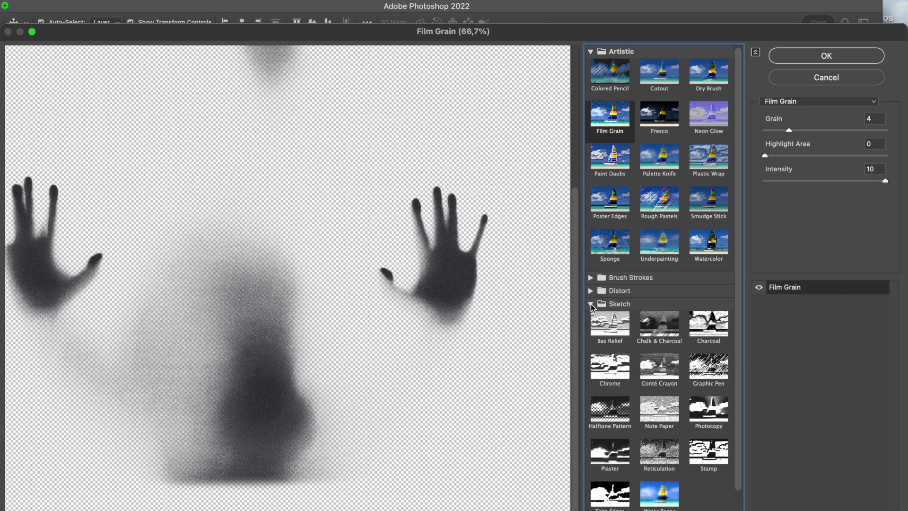
pyautogui.click(619, 410)
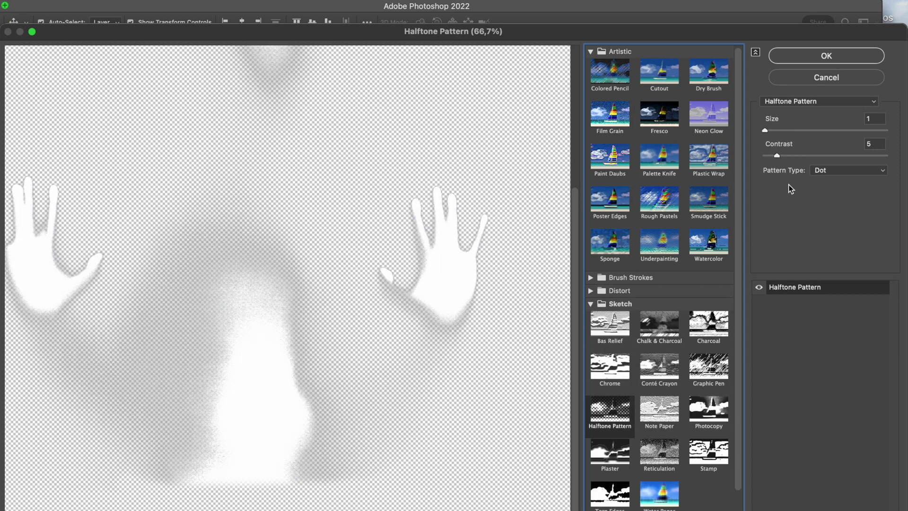
# Set the Halftone Pattern to size 3 and contrast 1 with the Dot pattern type, and apply the filter.
pyautogui.moveTo(791, 132)
pyautogui.mouseDown()
pyautogui.moveTo(871, 131)
pyautogui.moveTo(799, 129)
pyautogui.mouseUp()
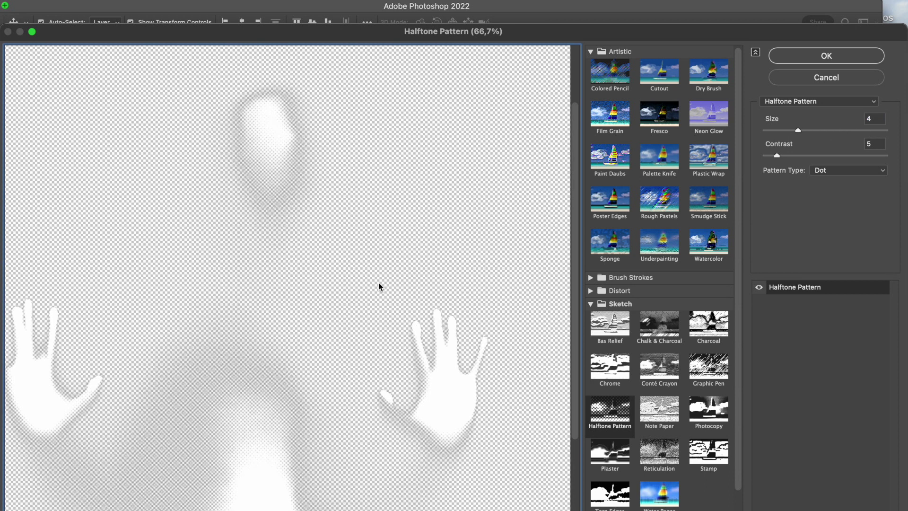
pyautogui.moveTo(379, 286); pyautogui.dragTo(462, 232)
pyautogui.moveTo(777, 156)
pyautogui.mouseDown()
pyautogui.moveTo(831, 156)
pyautogui.moveTo(766, 156)
pyautogui.mouseUp()
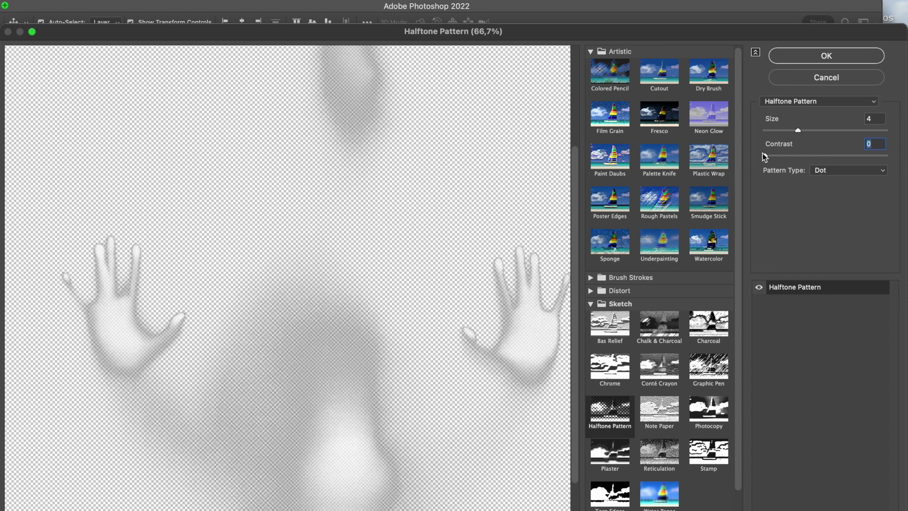
pyautogui.moveTo(799, 130)
pyautogui.mouseDown()
pyautogui.moveTo(850, 130)
pyautogui.moveTo(785, 130)
pyautogui.mouseUp()
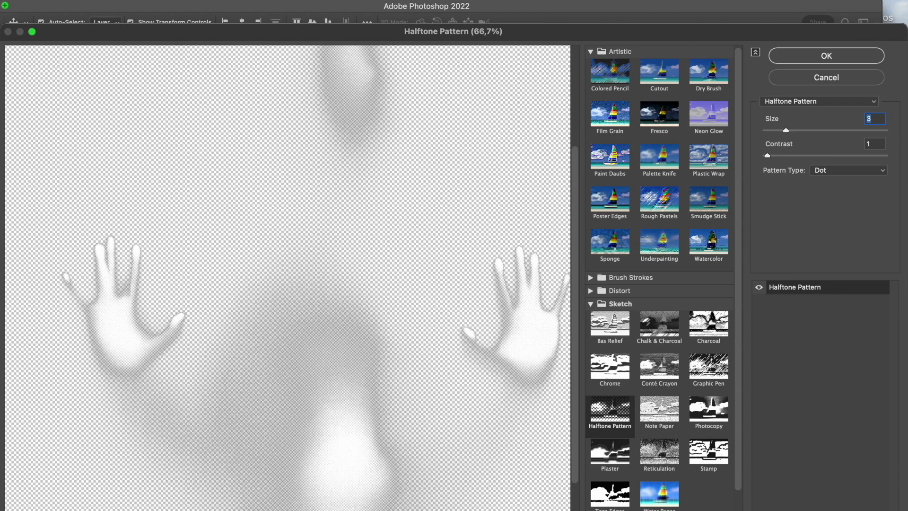
pyautogui.click(869, 50)
pyautogui.click(665, 177)
pyautogui.scroll(-3, 664, 178)
pyautogui.hscroll(2, 661, 179)
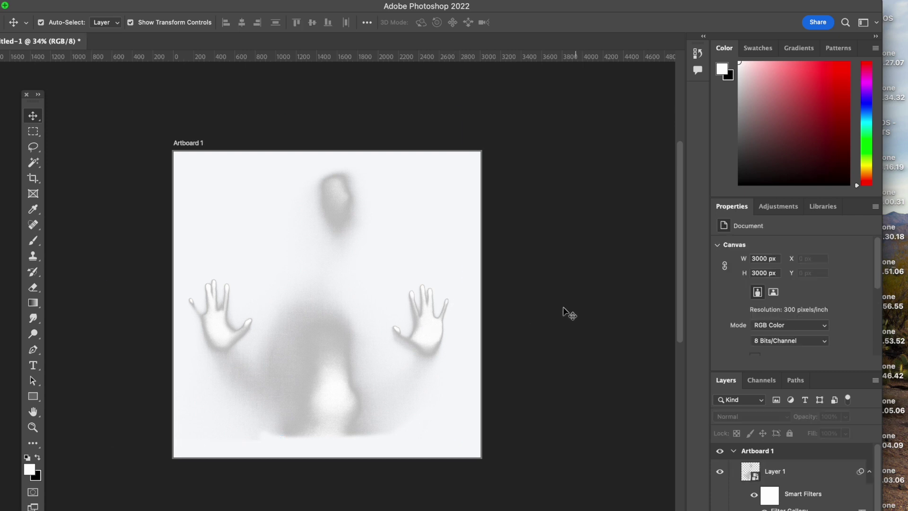
pyautogui.click(194, 143)
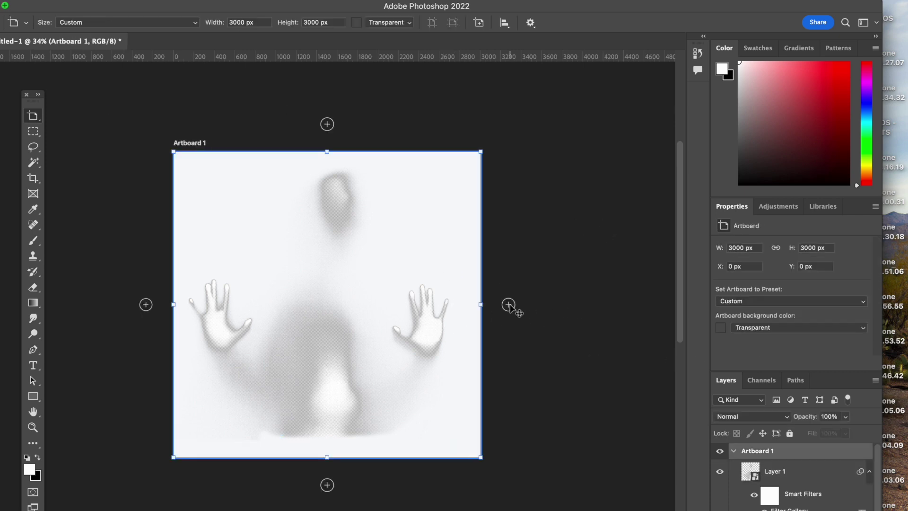
pyautogui.click(752, 471)
pyautogui.click(279, 1)
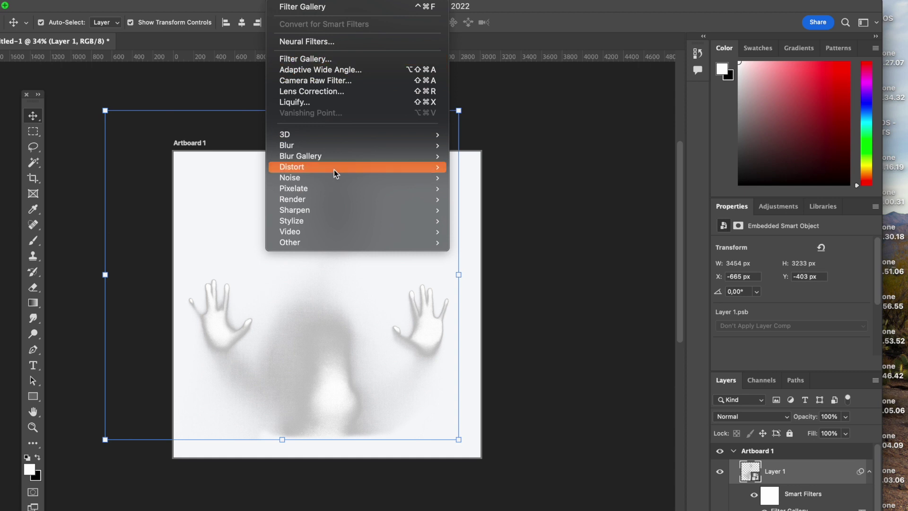
pyautogui.click(727, 386)
pyautogui.click(582, 229)
# Set the brush and eraser tips to 100% hardness for tracing the GHOST lettering on Layer 1.
pyautogui.press('super+plus')
pyautogui.press('super+plus')
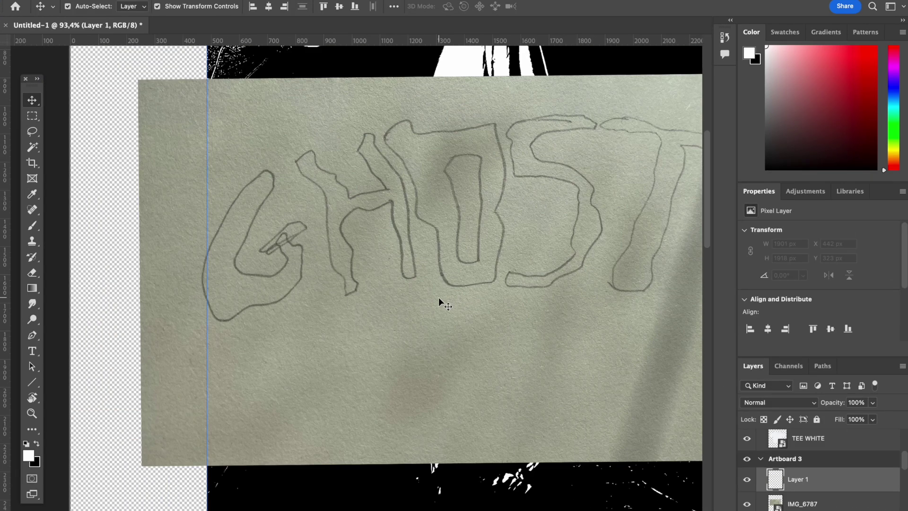
pyautogui.scroll(3, 439, 298)
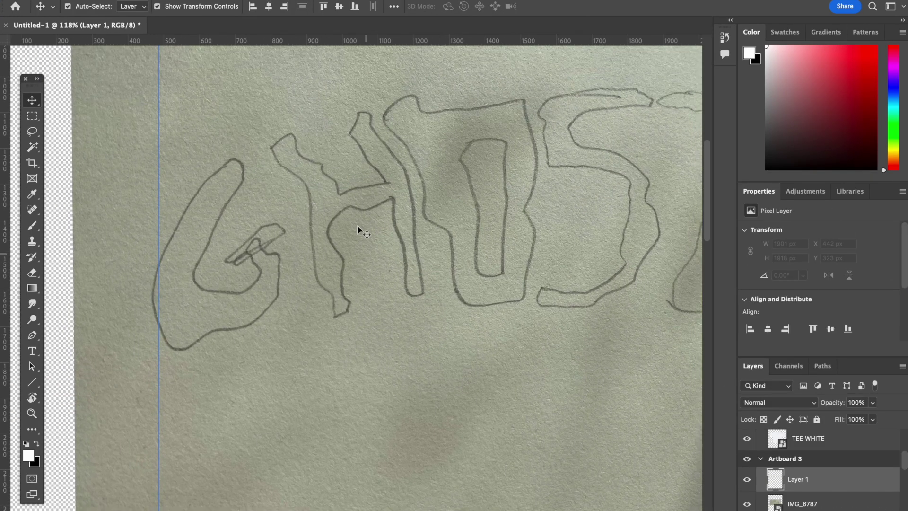
pyautogui.press('b')
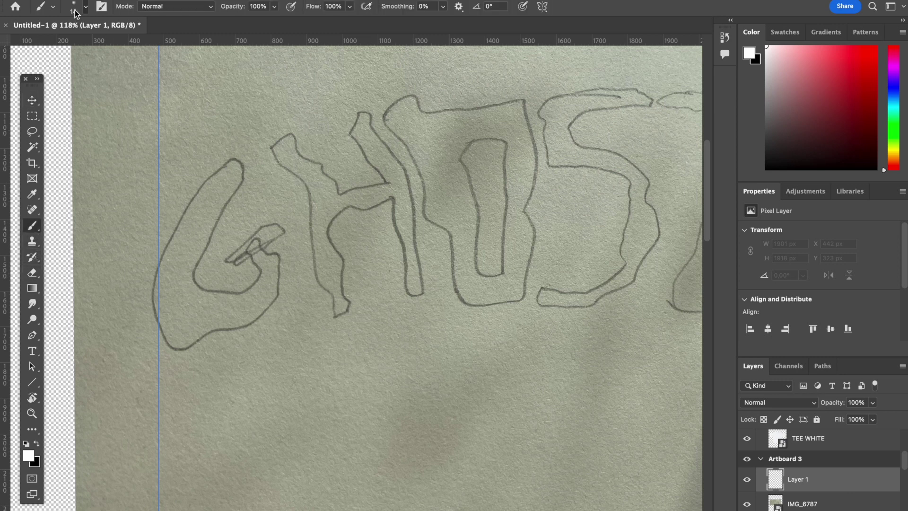
pyautogui.click(75, 11)
pyautogui.moveTo(72, 62); pyautogui.dragTo(141, 54)
pyautogui.press('e')
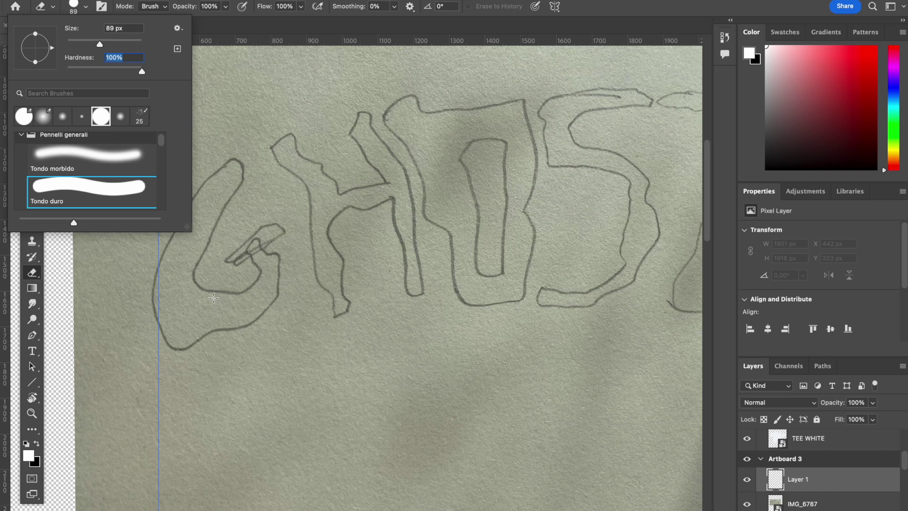
pyautogui.click(235, 259)
pyautogui.press('super+minus')
pyautogui.press('super+minus')
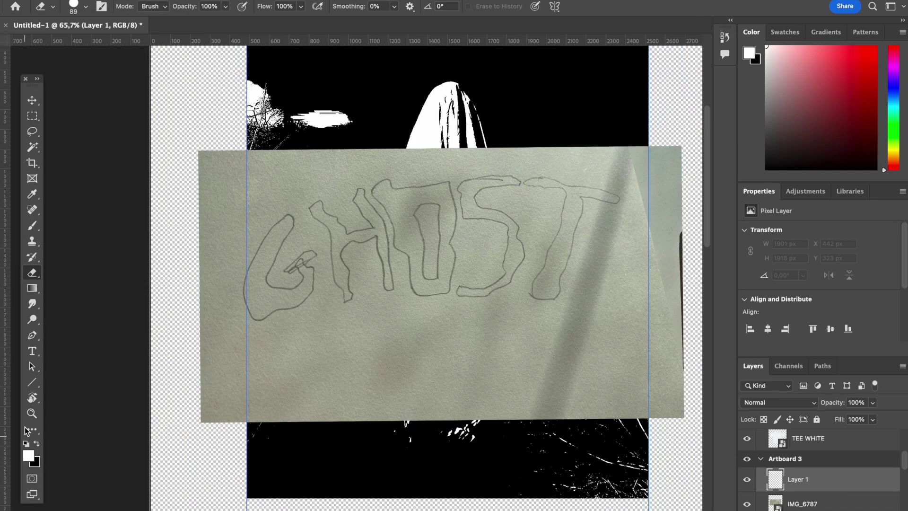
# Paint the upper arm of the sketched G in white on Layer 1 and set the brush size to 33 px.
pyautogui.click(32, 226)
pyautogui.moveTo(278, 288); pyautogui.dragTo(322, 288)
pyautogui.press('super+z')
pyautogui.press('super+plus')
pyautogui.scroll(4, 244, 246)
pyautogui.moveTo(158, 213)
pyautogui.mouseDown()
pyautogui.moveTo(199, 150)
pyautogui.moveTo(270, 103)
pyautogui.mouseUp()
pyautogui.moveTo(261, 159)
pyautogui.mouseDown()
pyautogui.moveTo(235, 194)
pyautogui.moveTo(163, 222)
pyautogui.moveTo(213, 138)
pyautogui.moveTo(271, 105)
pyautogui.moveTo(265, 145)
pyautogui.moveTo(211, 203)
pyautogui.moveTo(249, 127)
pyautogui.mouseUp()
pyautogui.press('super+z')
pyautogui.click(86, 6)
pyautogui.click(227, 170)
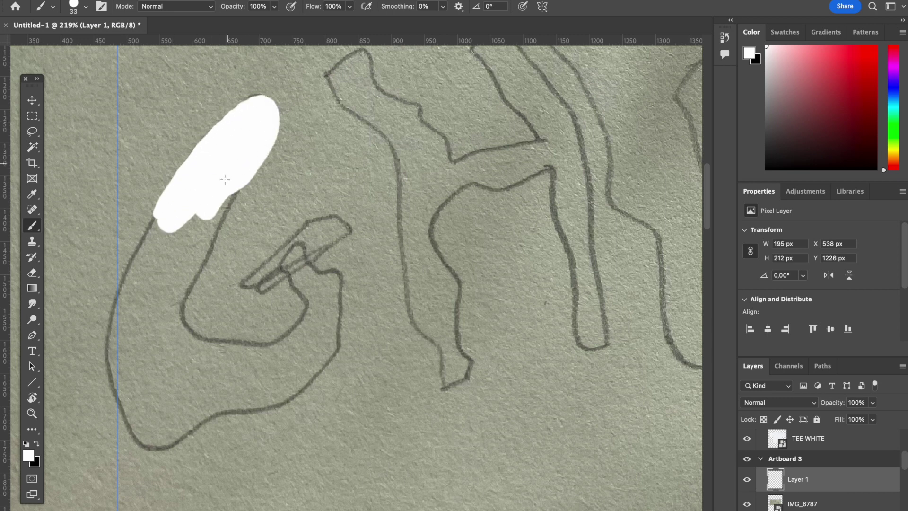
# Trace the rest of the G's outline in white and fill its interior completely.
pyautogui.moveTo(225, 179)
pyautogui.mouseDown()
pyautogui.moveTo(187, 310)
pyautogui.moveTo(199, 333)
pyautogui.moveTo(284, 331)
pyautogui.moveTo(299, 302)
pyautogui.moveTo(281, 284)
pyautogui.moveTo(255, 290)
pyautogui.moveTo(323, 221)
pyautogui.moveTo(348, 220)
pyautogui.moveTo(313, 263)
pyautogui.moveTo(335, 274)
pyautogui.moveTo(332, 344)
pyautogui.moveTo(307, 380)
pyautogui.moveTo(266, 408)
pyautogui.moveTo(212, 419)
pyautogui.moveTo(149, 449)
pyautogui.moveTo(118, 387)
pyautogui.moveTo(114, 330)
pyautogui.moveTo(163, 212)
pyautogui.mouseUp()
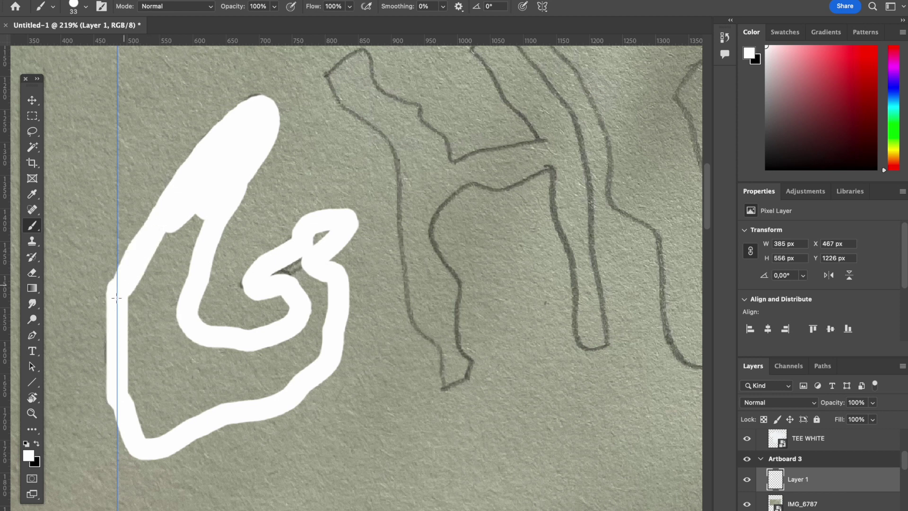
pyautogui.moveTo(114, 302)
pyautogui.mouseDown()
pyautogui.moveTo(106, 366)
pyautogui.moveTo(131, 430)
pyautogui.mouseUp()
pyautogui.moveTo(190, 207)
pyautogui.mouseDown()
pyautogui.moveTo(159, 315)
pyautogui.moveTo(135, 324)
pyautogui.moveTo(143, 342)
pyautogui.moveTo(181, 373)
pyautogui.moveTo(179, 325)
pyautogui.moveTo(288, 357)
pyautogui.moveTo(322, 322)
pyautogui.moveTo(298, 269)
pyautogui.moveTo(281, 268)
pyautogui.moveTo(310, 246)
pyautogui.moveTo(291, 269)
pyautogui.moveTo(300, 342)
pyautogui.moveTo(276, 373)
pyautogui.moveTo(257, 380)
pyautogui.moveTo(259, 389)
pyautogui.moveTo(282, 387)
pyautogui.moveTo(258, 377)
pyautogui.moveTo(153, 391)
pyautogui.moveTo(171, 378)
pyautogui.moveTo(134, 413)
pyautogui.moveTo(156, 427)
pyautogui.moveTo(168, 409)
pyautogui.mouseUp()
# Trace the sketched letter H with the white brush and fill it solid.
pyautogui.press('super+minus')
pyautogui.scroll(2, 332, 292)
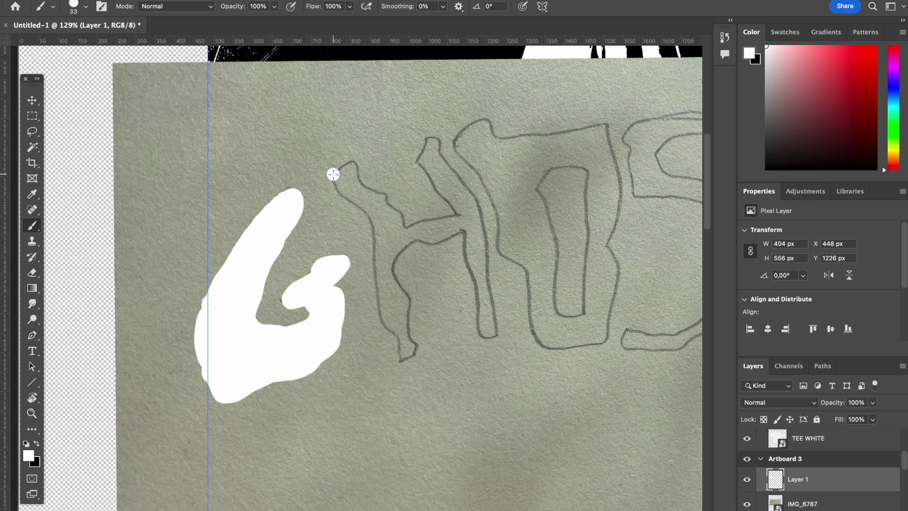
pyautogui.moveTo(333, 174)
pyautogui.mouseDown()
pyautogui.moveTo(367, 216)
pyautogui.moveTo(382, 306)
pyautogui.moveTo(408, 360)
pyautogui.moveTo(397, 261)
pyautogui.moveTo(462, 231)
pyautogui.moveTo(466, 280)
pyautogui.moveTo(492, 336)
pyautogui.moveTo(479, 209)
pyautogui.moveTo(431, 140)
pyautogui.moveTo(430, 178)
pyautogui.moveTo(450, 207)
pyautogui.moveTo(439, 213)
pyautogui.moveTo(406, 221)
pyautogui.moveTo(354, 160)
pyautogui.moveTo(340, 172)
pyautogui.moveTo(377, 197)
pyautogui.moveTo(402, 340)
pyautogui.mouseUp()
pyautogui.moveTo(393, 232); pyautogui.dragTo(400, 247)
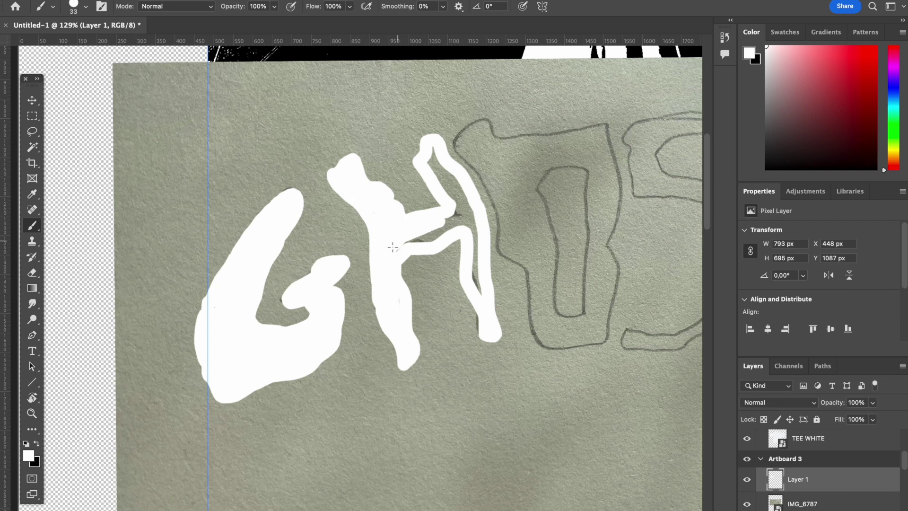
pyautogui.moveTo(446, 224); pyautogui.dragTo(429, 152)
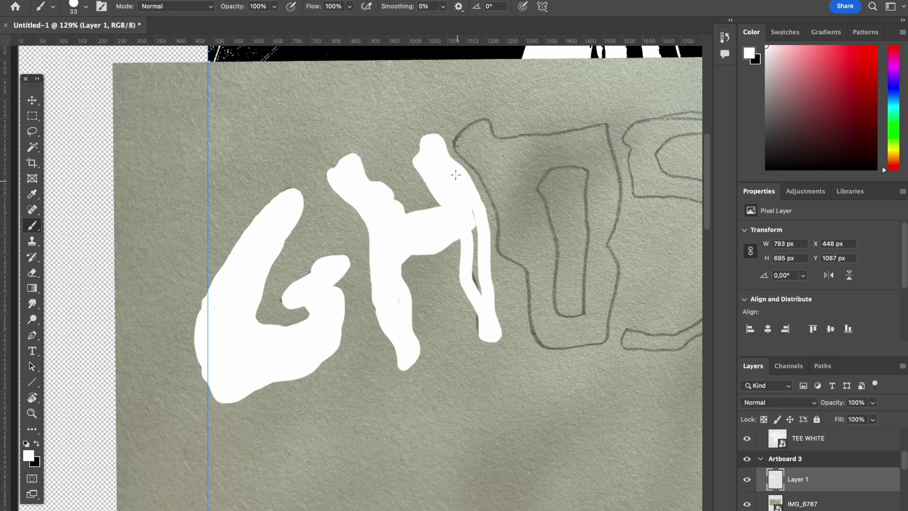
# Trace the inner and outer contours of the sketched O in white and fill between them, keeping the centre open.
pyautogui.hscroll(5, 478, 266)
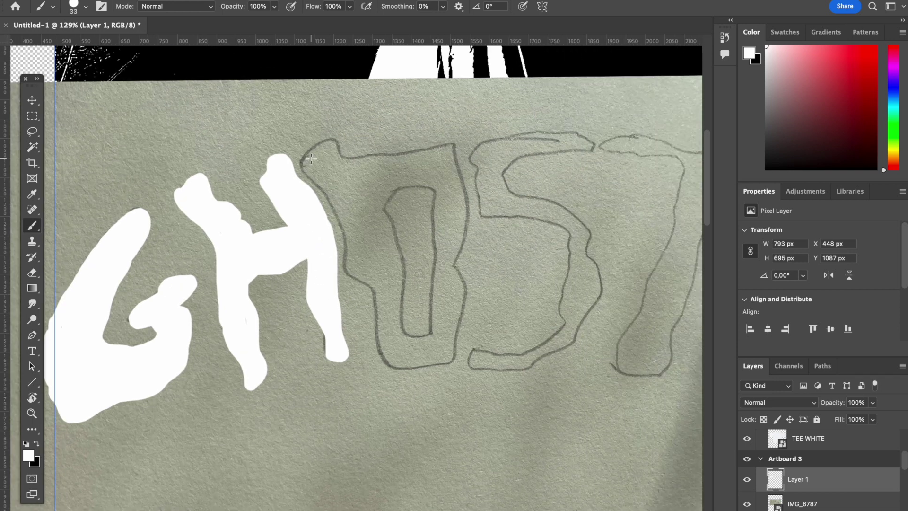
pyautogui.moveTo(303, 161)
pyautogui.mouseDown()
pyautogui.moveTo(345, 225)
pyautogui.moveTo(348, 271)
pyautogui.moveTo(375, 307)
pyautogui.moveTo(383, 358)
pyautogui.moveTo(442, 366)
pyautogui.moveTo(458, 348)
pyautogui.moveTo(457, 263)
pyautogui.moveTo(469, 219)
pyautogui.moveTo(460, 170)
pyautogui.moveTo(441, 148)
pyautogui.moveTo(334, 146)
pyautogui.mouseUp()
pyautogui.moveTo(372, 186)
pyautogui.mouseDown()
pyautogui.moveTo(408, 331)
pyautogui.moveTo(431, 328)
pyautogui.moveTo(431, 202)
pyautogui.moveTo(374, 183)
pyautogui.mouseUp()
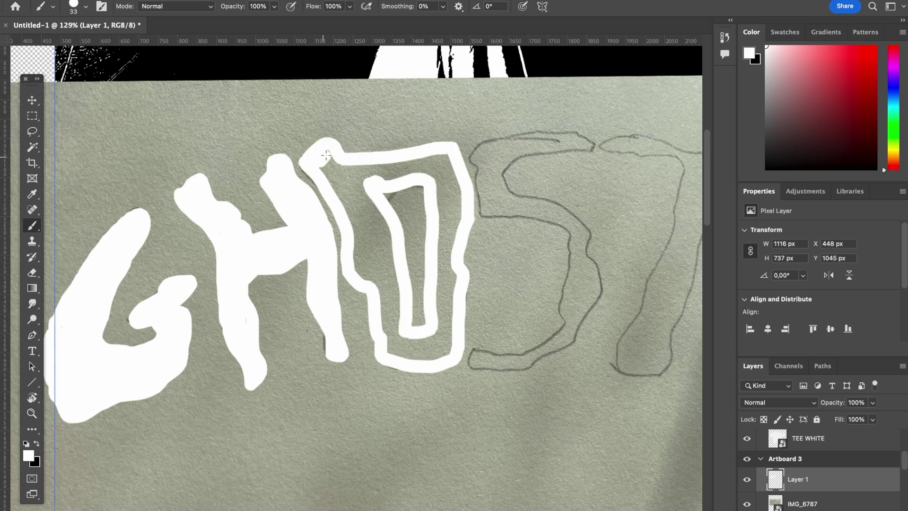
pyautogui.moveTo(327, 155)
pyautogui.mouseDown()
pyautogui.moveTo(367, 228)
pyautogui.moveTo(359, 173)
pyautogui.moveTo(401, 172)
pyautogui.moveTo(443, 214)
pyautogui.mouseUp()
pyautogui.moveTo(442, 266); pyautogui.dragTo(458, 283)
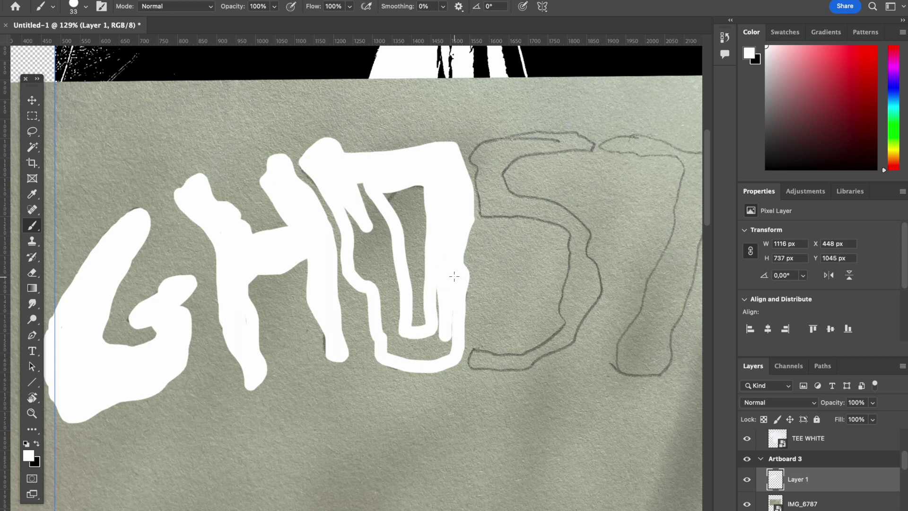
pyautogui.moveTo(445, 352); pyautogui.dragTo(388, 350)
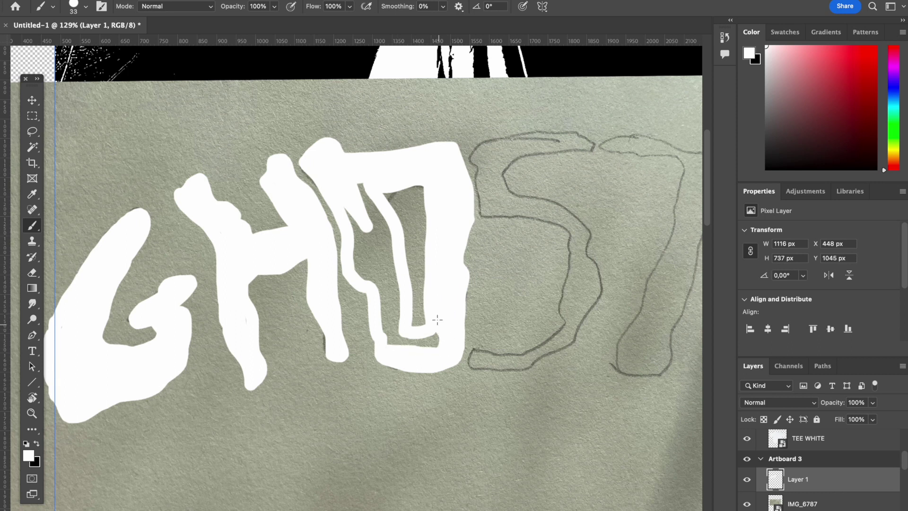
pyautogui.moveTo(396, 301)
pyautogui.mouseDown()
pyautogui.moveTo(388, 225)
pyautogui.moveTo(361, 184)
pyautogui.moveTo(375, 243)
pyautogui.moveTo(358, 239)
pyautogui.moveTo(357, 269)
pyautogui.moveTo(356, 259)
pyautogui.moveTo(387, 339)
pyautogui.moveTo(391, 311)
pyautogui.moveTo(397, 332)
pyautogui.moveTo(370, 231)
pyautogui.mouseUp()
# Outline the S and T in white as one connected shape, extending the S's tail beneath the O and H.
pyautogui.scroll(-5, 376, 192)
pyautogui.scroll(3, 506, 205)
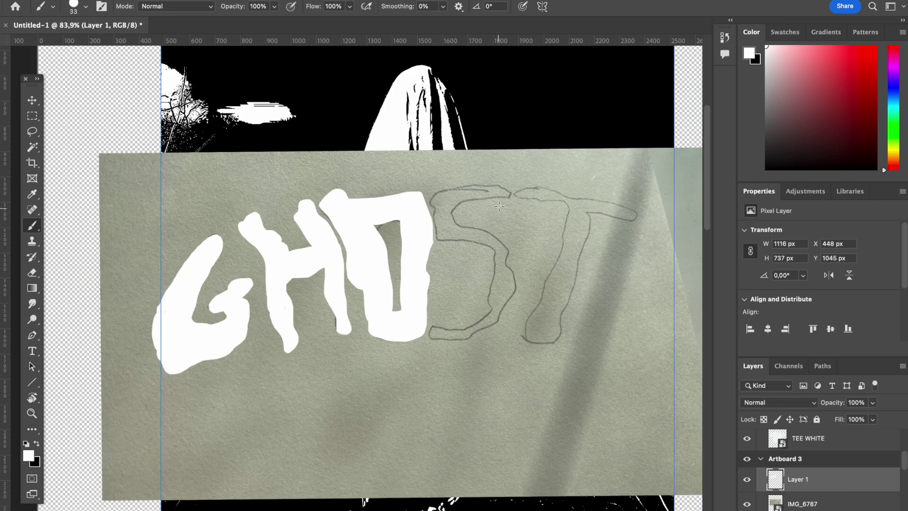
pyautogui.moveTo(459, 240)
pyautogui.mouseDown()
pyautogui.moveTo(493, 265)
pyautogui.moveTo(482, 327)
pyautogui.moveTo(442, 332)
pyautogui.moveTo(451, 357)
pyautogui.moveTo(503, 321)
pyautogui.moveTo(503, 225)
pyautogui.moveTo(532, 190)
pyautogui.moveTo(498, 180)
pyautogui.mouseUp()
pyautogui.hotkey('ctrl', 'z')
pyautogui.moveTo(493, 254)
pyautogui.mouseDown()
pyautogui.moveTo(493, 304)
pyautogui.moveTo(448, 337)
pyautogui.moveTo(313, 356)
pyautogui.moveTo(348, 371)
pyautogui.moveTo(425, 368)
pyautogui.moveTo(484, 331)
pyautogui.moveTo(513, 299)
pyautogui.moveTo(514, 276)
pyautogui.moveTo(487, 232)
pyautogui.moveTo(509, 196)
pyautogui.moveTo(534, 189)
pyautogui.moveTo(628, 211)
pyautogui.moveTo(599, 216)
pyautogui.moveTo(556, 327)
pyautogui.moveTo(532, 348)
pyautogui.moveTo(558, 246)
pyautogui.moveTo(557, 210)
pyautogui.moveTo(480, 219)
pyautogui.moveTo(509, 242)
pyautogui.moveTo(515, 289)
pyautogui.mouseUp()
pyautogui.hotkey('ctrl', 'z')
pyautogui.scroll(1, 557, 305)
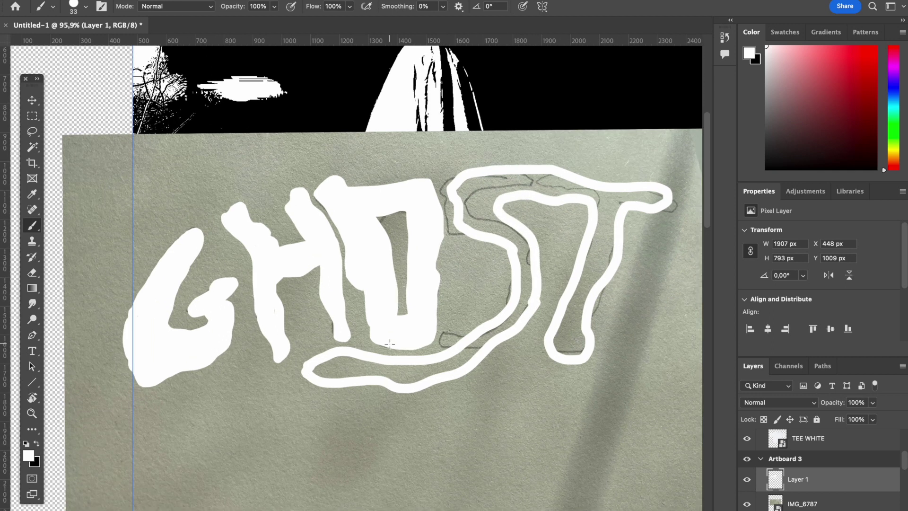
# Fill the stem and crossbar of the T with solid white.
pyautogui.moveTo(553, 342); pyautogui.dragTo(601, 237)
pyautogui.hotkey('ctrl', 'z')
pyautogui.moveTo(571, 340); pyautogui.dragTo(579, 330)
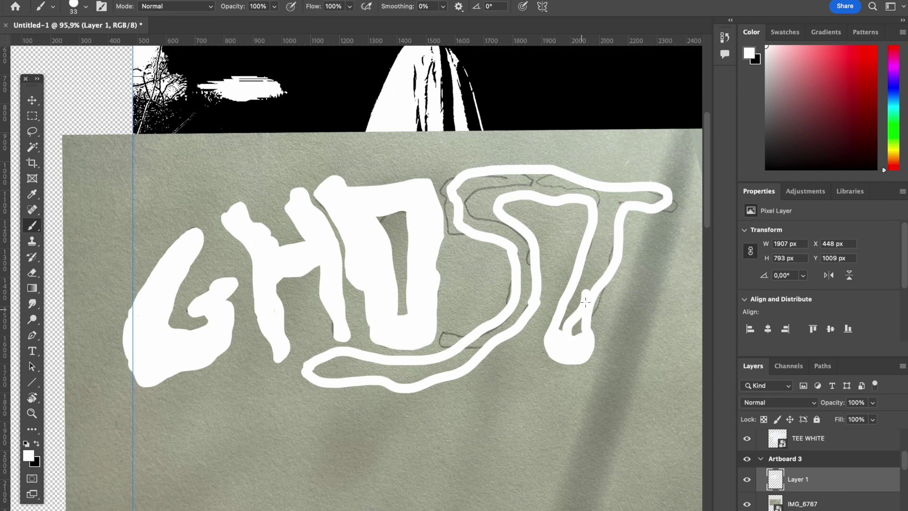
pyautogui.moveTo(584, 275); pyautogui.dragTo(592, 286)
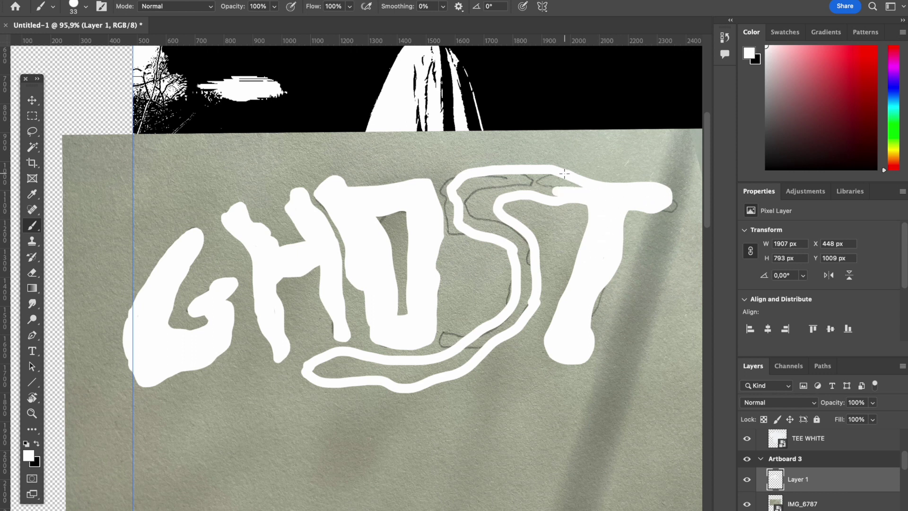
pyautogui.moveTo(565, 173)
pyautogui.mouseDown()
pyautogui.moveTo(597, 195)
pyautogui.moveTo(556, 196)
pyautogui.mouseUp()
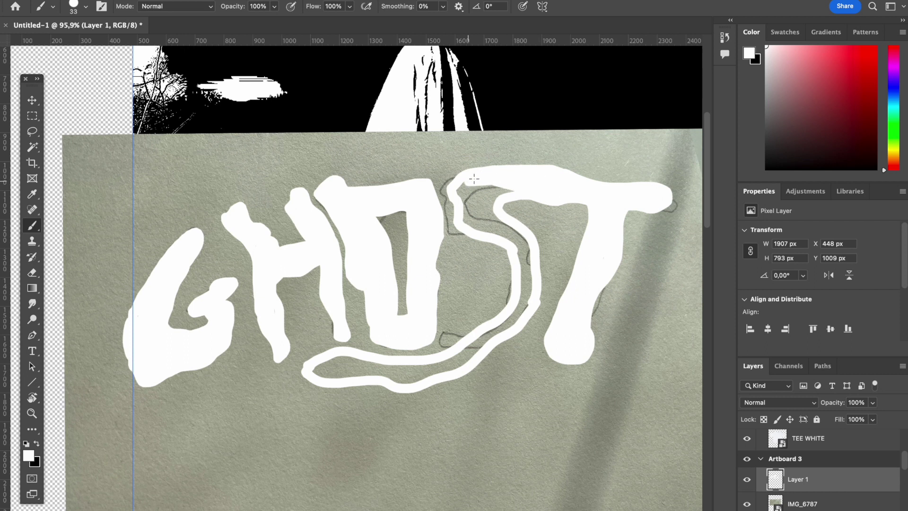
pyautogui.moveTo(455, 184); pyautogui.dragTo(458, 178)
pyautogui.moveTo(471, 220); pyautogui.dragTo(483, 182)
pyautogui.press('super+z')
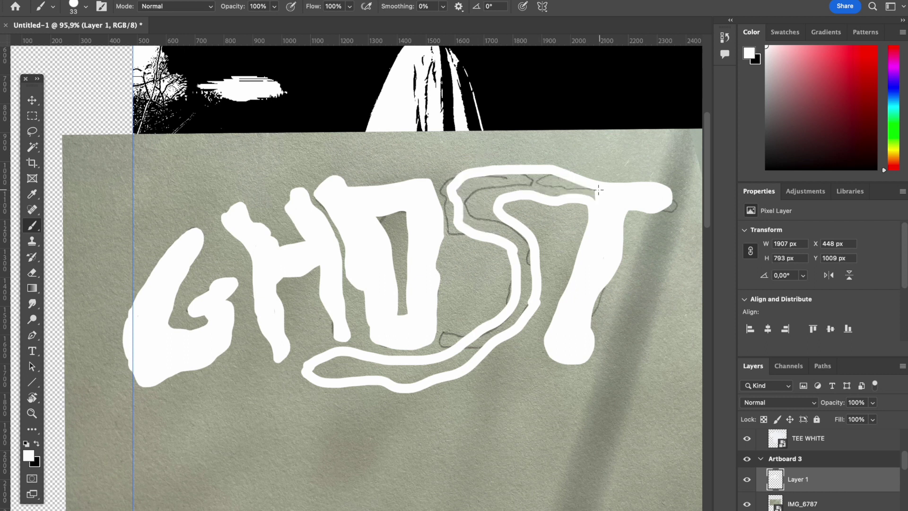
# Fill the band joining the T to the S and the S down to its tail with white.
pyautogui.moveTo(588, 197)
pyautogui.mouseDown()
pyautogui.moveTo(540, 179)
pyautogui.moveTo(509, 186)
pyautogui.mouseUp()
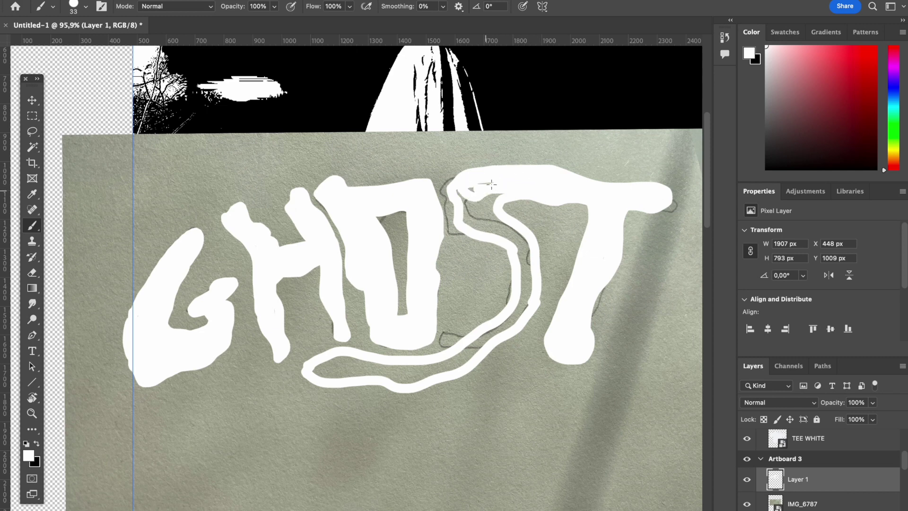
pyautogui.moveTo(475, 183)
pyautogui.mouseDown()
pyautogui.moveTo(510, 227)
pyautogui.moveTo(483, 207)
pyautogui.moveTo(521, 257)
pyautogui.moveTo(527, 304)
pyautogui.moveTo(419, 369)
pyautogui.moveTo(334, 365)
pyautogui.moveTo(421, 366)
pyautogui.moveTo(438, 374)
pyautogui.mouseUp()
pyautogui.scroll(-3, 438, 374)
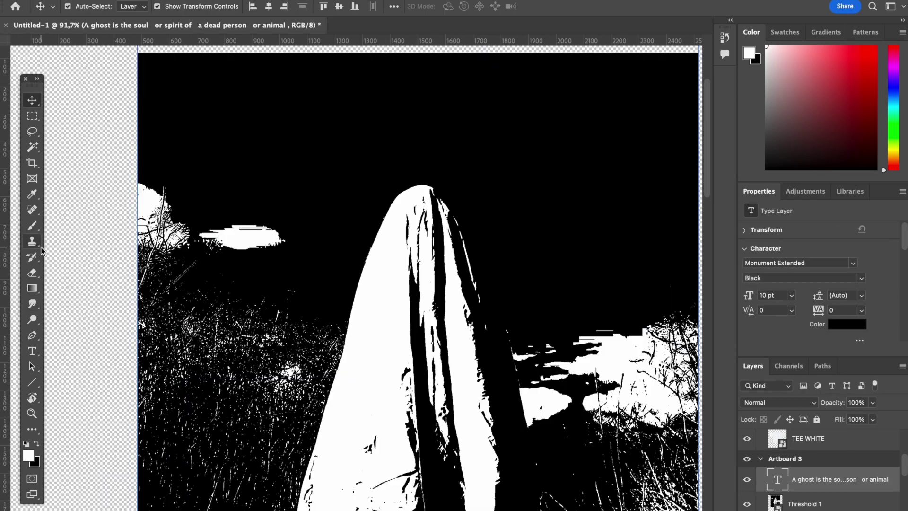
# Hide Layer 1 in Artboard 3 and create a new empty layer above it for brush painting.
pyautogui.press('super+z')
pyautogui.click(749, 481)
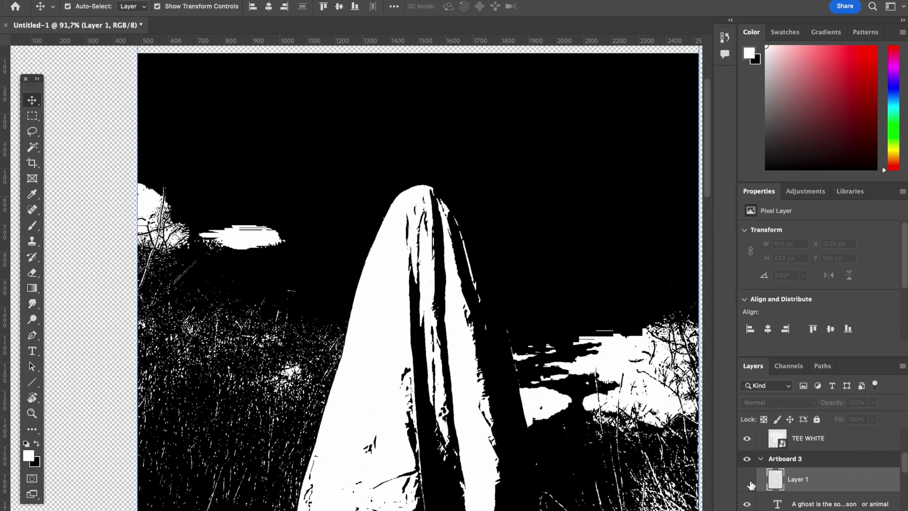
pyautogui.click(34, 228)
pyautogui.click(290, 141)
pyautogui.click(477, 188)
pyautogui.hotkey('ctrl', 'shift', 'alt', 'n')
pyautogui.moveTo(284, 134)
pyautogui.mouseDown()
pyautogui.moveTo(313, 184)
pyautogui.moveTo(348, 182)
pyautogui.mouseUp()
pyautogui.hotkey('ctrl', 'z')
pyautogui.moveTo(293, 127)
pyautogui.mouseDown()
pyautogui.moveTo(281, 168)
pyautogui.moveTo(346, 177)
pyautogui.mouseUp()
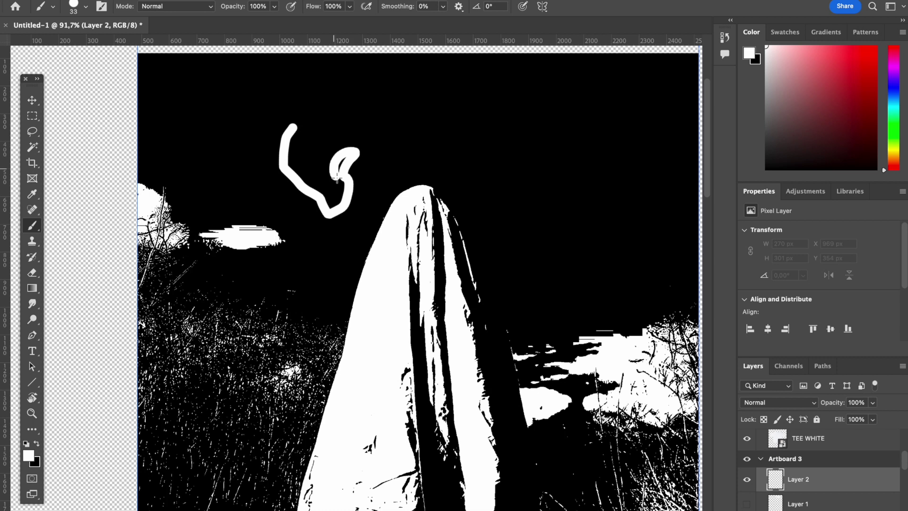
pyautogui.moveTo(337, 182)
pyautogui.mouseDown()
pyautogui.moveTo(296, 114)
pyautogui.moveTo(276, 158)
pyautogui.moveTo(324, 217)
pyautogui.moveTo(358, 170)
pyautogui.mouseUp()
pyautogui.press('super+z')
pyautogui.press('super+z')
# Paint white outlines of the letters G, H and O across the black sky above the ghost's head.
pyautogui.moveTo(293, 118)
pyautogui.mouseDown()
pyautogui.moveTo(329, 207)
pyautogui.moveTo(312, 173)
pyautogui.moveTo(335, 156)
pyautogui.moveTo(338, 164)
pyautogui.moveTo(345, 191)
pyautogui.moveTo(320, 219)
pyautogui.moveTo(275, 198)
pyautogui.moveTo(249, 130)
pyautogui.moveTo(300, 98)
pyautogui.moveTo(291, 118)
pyautogui.mouseUp()
pyautogui.moveTo(332, 85)
pyautogui.mouseDown()
pyautogui.moveTo(365, 136)
pyautogui.moveTo(372, 192)
pyautogui.mouseUp()
pyautogui.moveTo(340, 81)
pyautogui.mouseDown()
pyautogui.moveTo(371, 113)
pyautogui.moveTo(391, 112)
pyautogui.moveTo(375, 73)
pyautogui.moveTo(389, 76)
pyautogui.moveTo(423, 157)
pyautogui.moveTo(415, 171)
pyautogui.moveTo(398, 135)
pyautogui.moveTo(382, 152)
pyautogui.moveTo(374, 194)
pyautogui.mouseUp()
pyautogui.moveTo(468, 75)
pyautogui.mouseDown()
pyautogui.moveTo(446, 138)
pyautogui.moveTo(478, 180)
pyautogui.moveTo(475, 84)
pyautogui.moveTo(462, 151)
pyautogui.moveTo(473, 110)
pyautogui.mouseUp()
pyautogui.hotkey('ctrl', 'z')
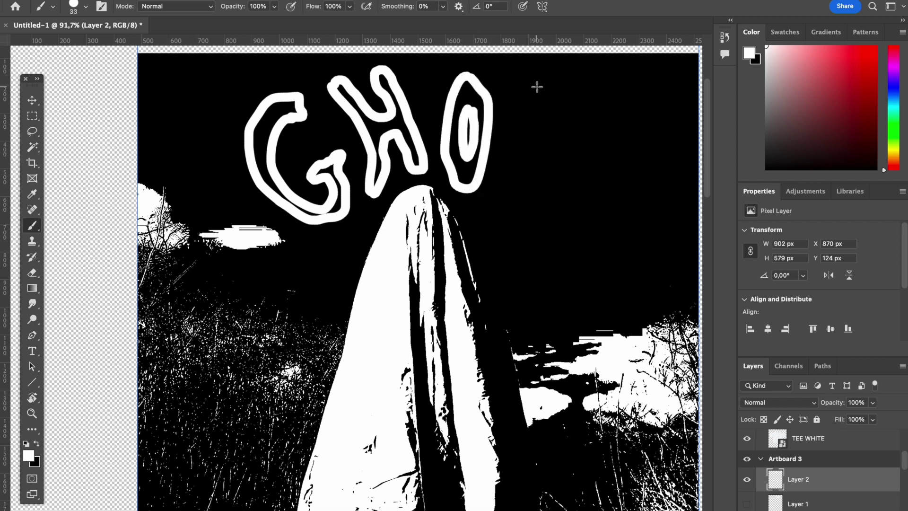
# Outline a curved S and a slanted T in white after the O to complete the word GHOST.
pyautogui.moveTo(537, 86)
pyautogui.mouseDown()
pyautogui.moveTo(517, 119)
pyautogui.moveTo(501, 223)
pyautogui.moveTo(470, 219)
pyautogui.moveTo(505, 240)
pyautogui.moveTo(561, 98)
pyautogui.moveTo(536, 90)
pyautogui.mouseUp()
pyautogui.scroll(-3, 614, 124)
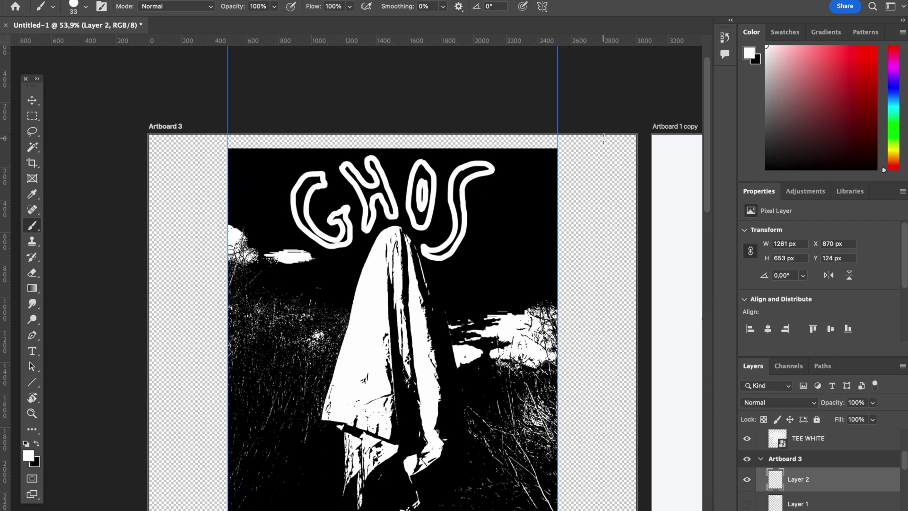
pyautogui.moveTo(405, 195)
pyautogui.mouseDown()
pyautogui.moveTo(435, 160)
pyautogui.moveTo(428, 125)
pyautogui.moveTo(481, 144)
pyautogui.moveTo(482, 154)
pyautogui.moveTo(422, 199)
pyautogui.mouseUp()
pyautogui.scroll(-2, 410, 191)
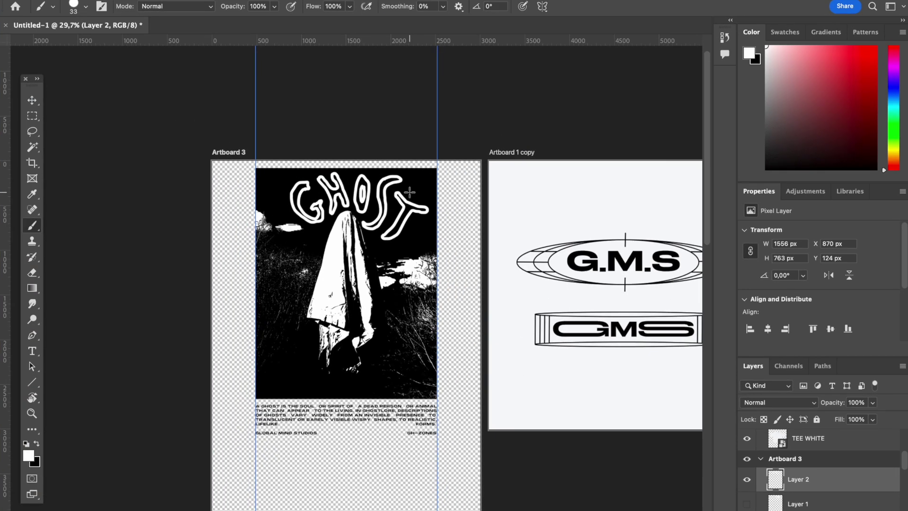
# Fill the outlined G, H, O and S with white, leaving a narrow slit inside the O.
pyautogui.scroll(4, 312, 174)
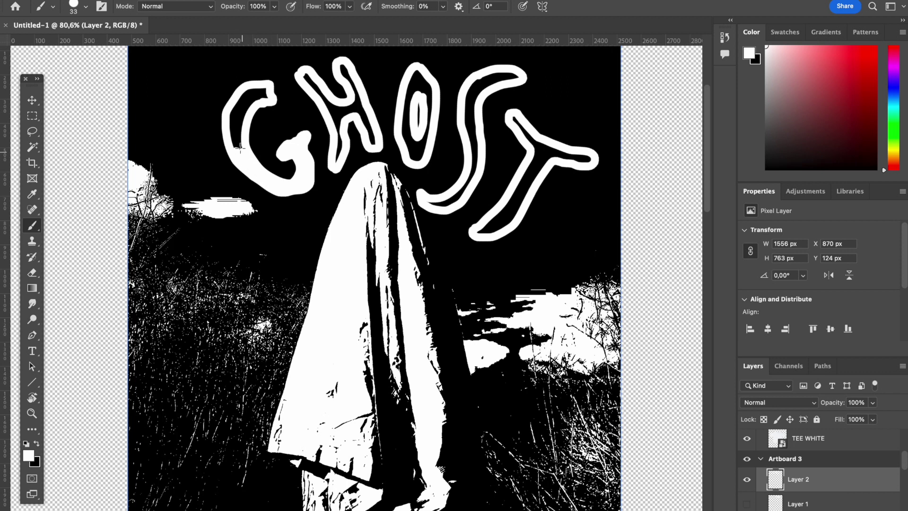
pyautogui.moveTo(237, 140); pyautogui.dragTo(232, 116)
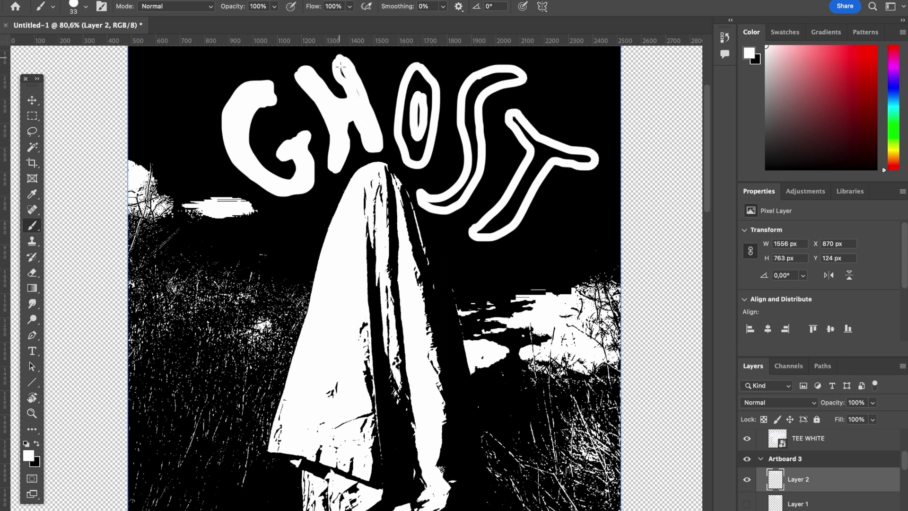
pyautogui.moveTo(412, 116); pyautogui.dragTo(417, 153)
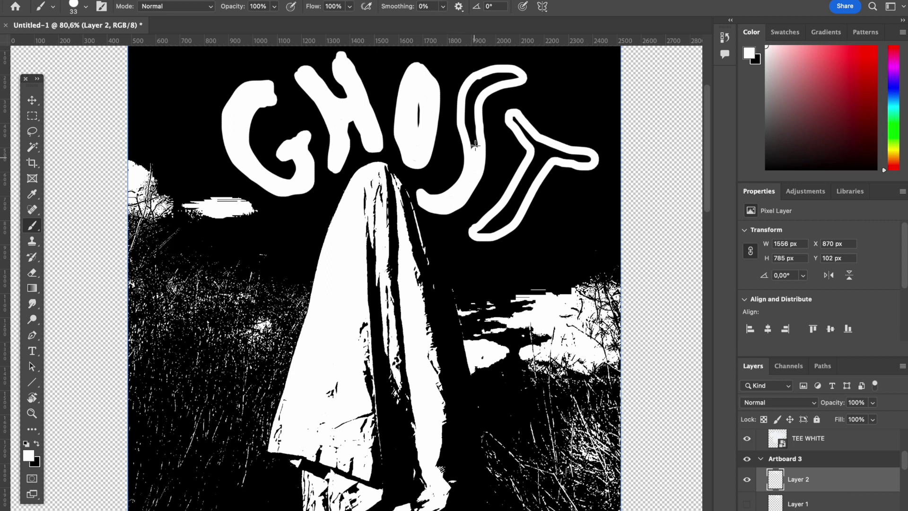
pyautogui.moveTo(474, 140)
pyautogui.mouseDown()
pyautogui.moveTo(471, 108)
pyautogui.moveTo(498, 72)
pyautogui.moveTo(516, 72)
pyautogui.mouseUp()
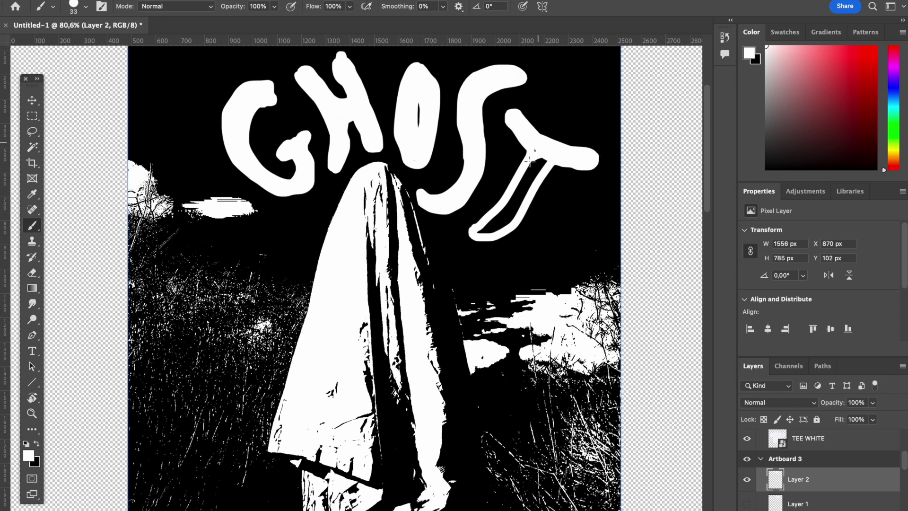
pyautogui.moveTo(525, 168)
pyautogui.mouseDown()
pyautogui.moveTo(533, 176)
pyautogui.moveTo(483, 246)
pyautogui.mouseUp()
pyautogui.press('x')
pyautogui.press('super+z')
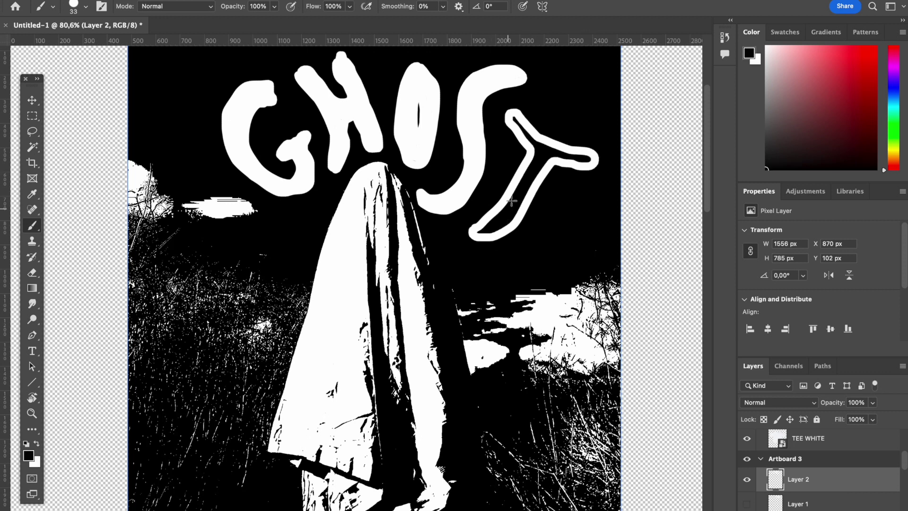
pyautogui.moveTo(522, 128); pyautogui.dragTo(534, 146)
# Set the foreground colour to white (ffffff) and fill the crossbar and stem of the T.
pyautogui.click(28, 457)
pyautogui.write('ffffff')
pyautogui.click(835, 316)
pyautogui.moveTo(514, 121)
pyautogui.mouseDown()
pyautogui.moveTo(548, 149)
pyautogui.moveTo(587, 160)
pyautogui.mouseUp()
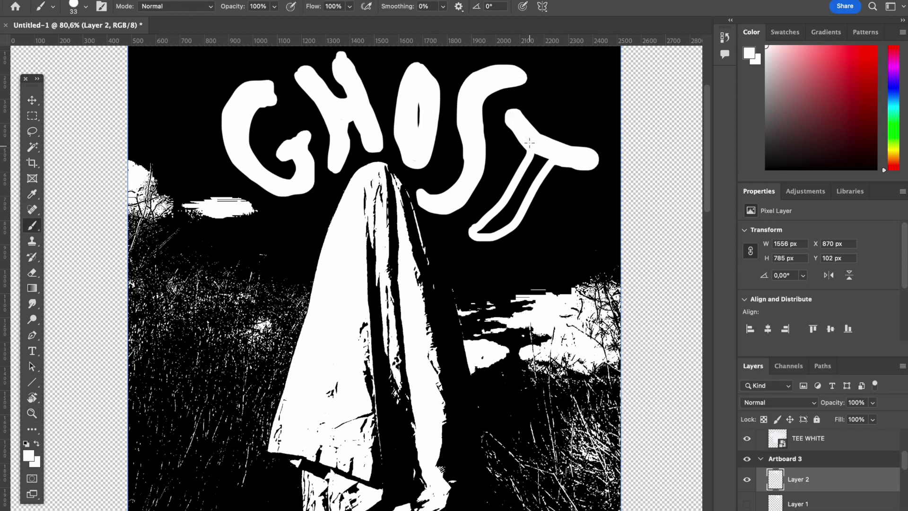
pyautogui.moveTo(531, 144)
pyautogui.mouseDown()
pyautogui.moveTo(535, 165)
pyautogui.moveTo(508, 201)
pyautogui.mouseUp()
pyautogui.moveTo(547, 162); pyautogui.dragTo(518, 201)
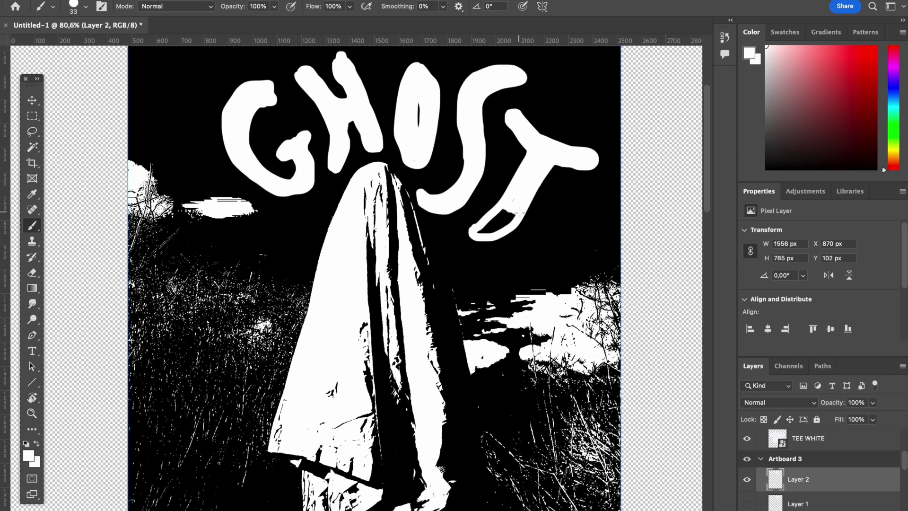
pyautogui.moveTo(477, 232); pyautogui.dragTo(494, 221)
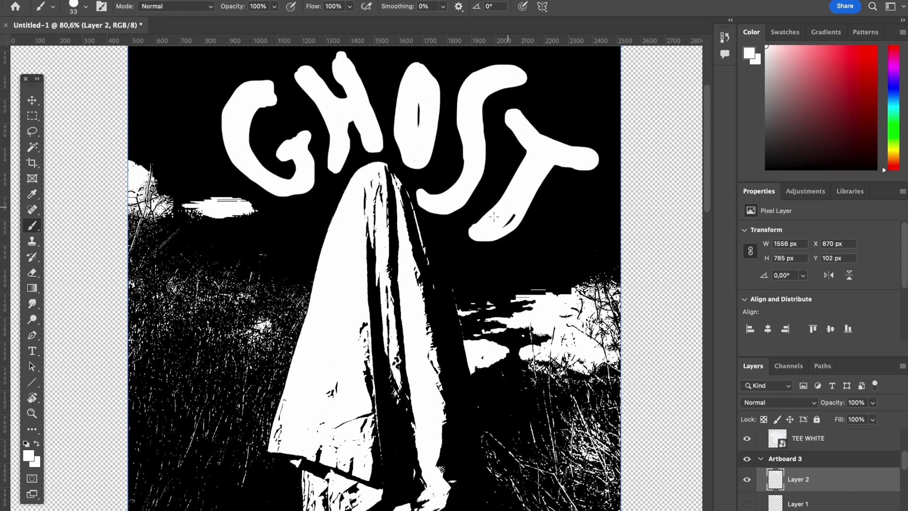
# Sample black from the artwork as the foreground colour.
pyautogui.scroll(-5, 501, 227)
pyautogui.scroll(-6, 497, 229)
pyautogui.scroll(10, 497, 229)
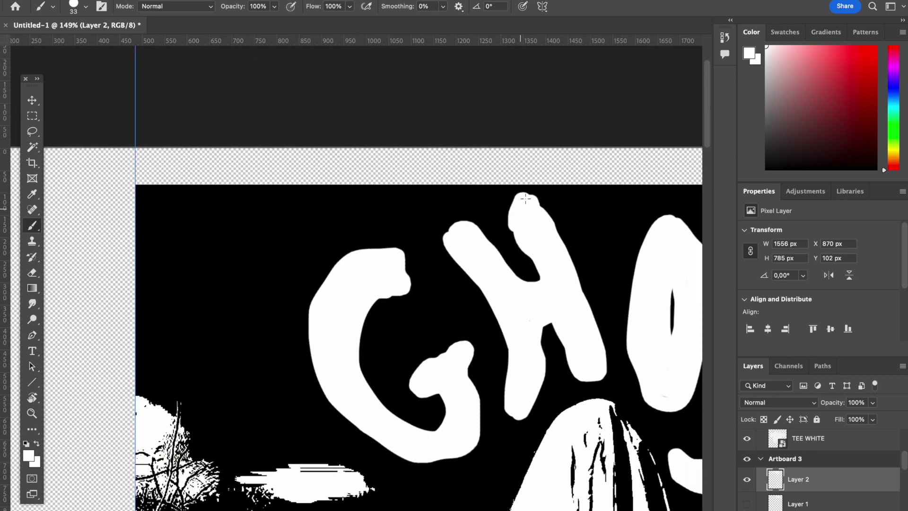
pyautogui.scroll(-6, 561, 252)
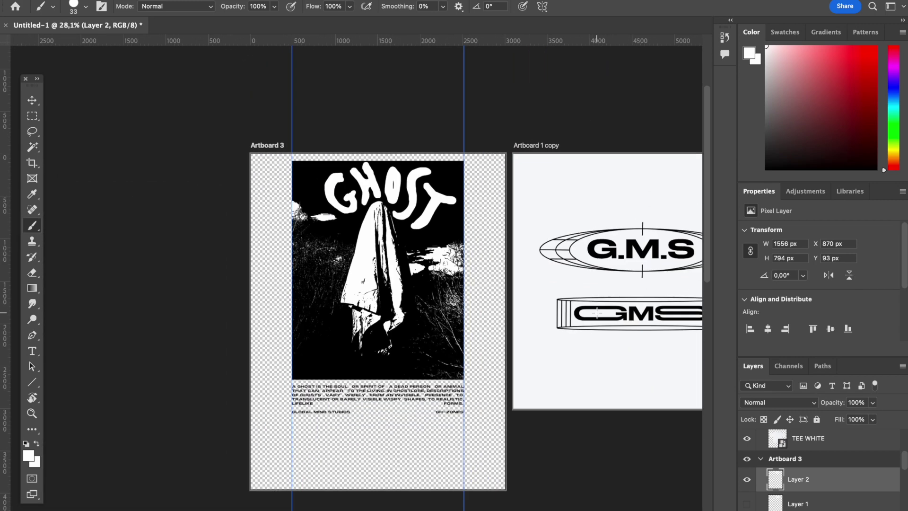
pyautogui.scroll(3, 597, 312)
pyautogui.click(30, 455)
pyautogui.click(348, 215)
pyautogui.click(857, 313)
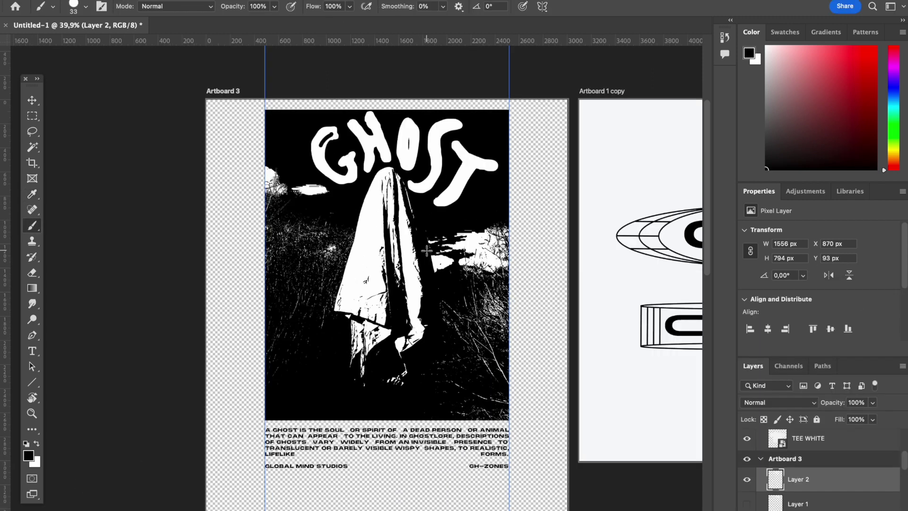
# Select all the poster elements in Artboard 3 and paste a copy of them into Artboard 2.
pyautogui.click(30, 102)
pyautogui.click(142, 162)
pyautogui.scroll(-4, 400, 282)
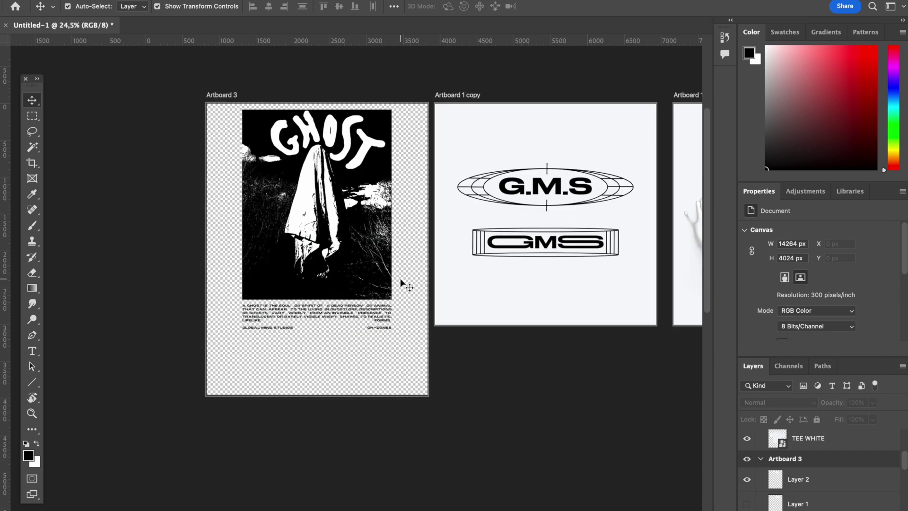
pyautogui.scroll(4, 401, 281)
pyautogui.scroll(-1, 401, 284)
pyautogui.moveTo(398, 467); pyautogui.dragTo(121, 66)
pyautogui.press('super+c')
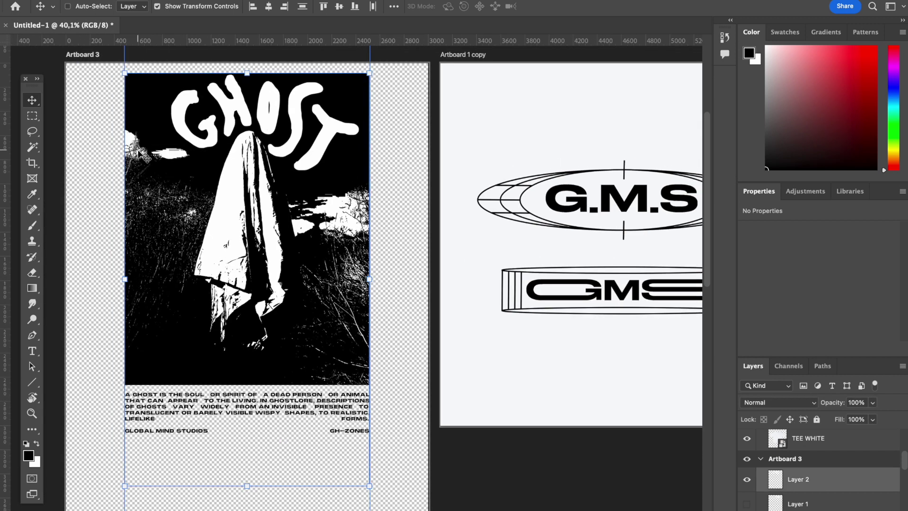
pyautogui.hscroll(15, 156, 156)
pyautogui.click(249, 298)
pyautogui.press('super+v')
# Convert the pasted poster layers to one smart object and scale it to about 360 × 526 px on the T-shirt's chest.
pyautogui.rightClick(833, 442)
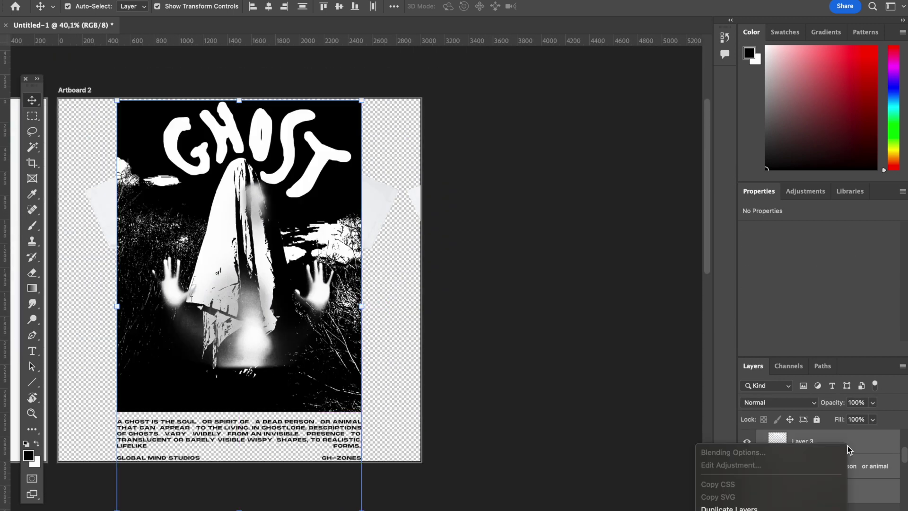
pyautogui.click(738, 400)
pyautogui.moveTo(363, 274); pyautogui.dragTo(212, 218)
pyautogui.scroll(3, 235, 216)
pyautogui.moveTo(167, 316); pyautogui.dragTo(165, 252)
pyautogui.press('Return')
pyautogui.moveTo(186, 172); pyautogui.dragTo(188, 201)
# Darken the silhouette with handprints on the T-shirt by setting its Hue/Saturation lightness to -92.
pyautogui.click(383, 346)
pyautogui.moveTo(382, 346); pyautogui.dragTo(418, 392)
pyautogui.press('super+z')
pyautogui.press('super+u')
pyautogui.moveTo(425, 227); pyautogui.dragTo(369, 229)
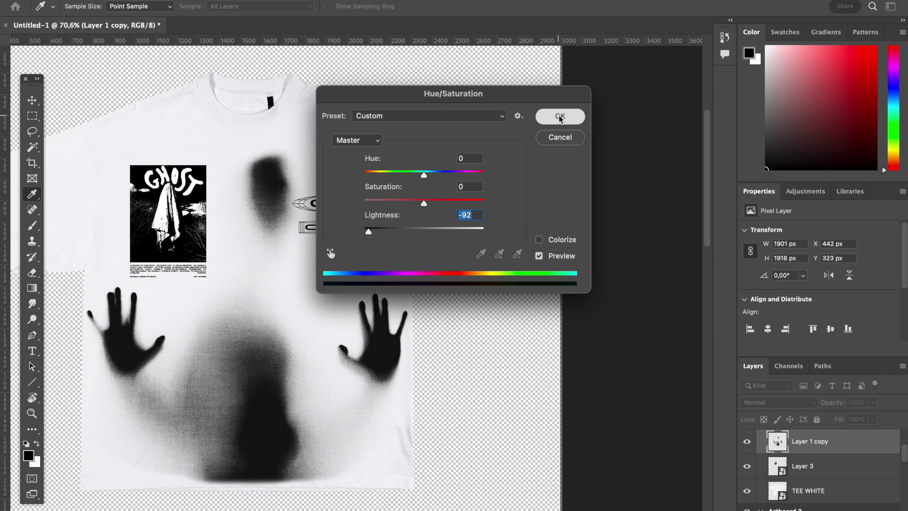
pyautogui.click(560, 117)
pyautogui.click(604, 129)
pyautogui.scroll(-4, 605, 130)
pyautogui.scroll(6, 604, 130)
pyautogui.moveTo(216, 256); pyautogui.dragTo(323, 257)
pyautogui.click(487, 405)
pyautogui.press('Delete')
pyautogui.click(414, 242)
pyautogui.click(434, 261)
pyautogui.press('super+z')
pyautogui.press('super+z')
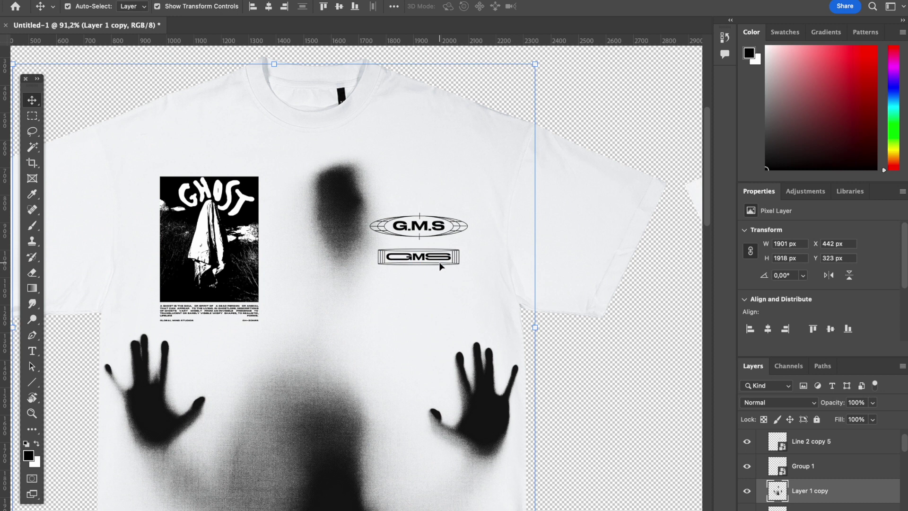
pyautogui.click(611, 365)
pyautogui.scroll(-5, 660, 497)
pyautogui.scroll(3, 463, 467)
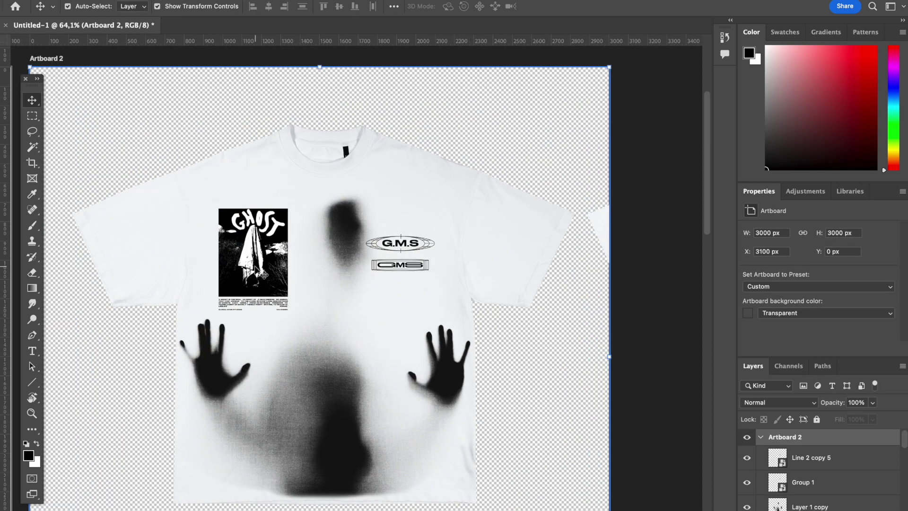
pyautogui.click(253, 259)
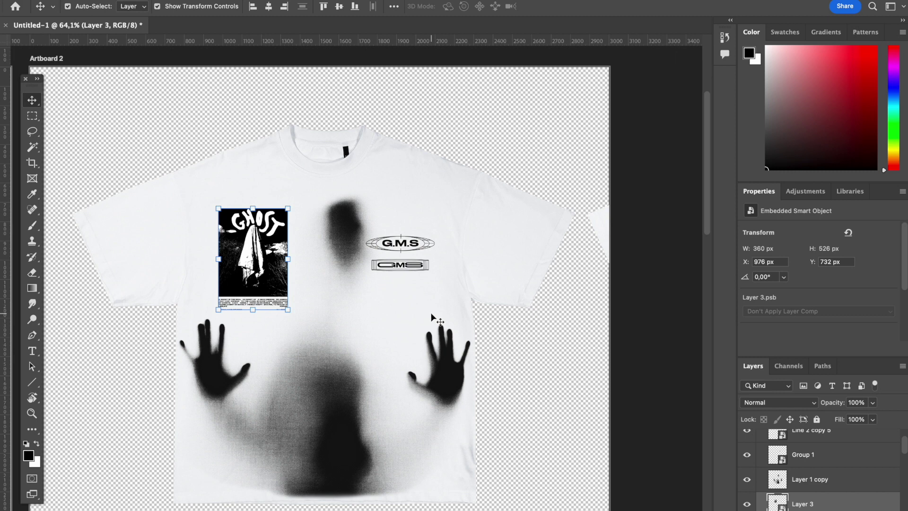
pyautogui.click(478, 308)
# Return to Artboard 3 and make the lettering layer, Layer 2, active for painting with the Brush tool.
pyautogui.scroll(4, 479, 308)
pyautogui.scroll(-4, 478, 308)
pyautogui.hscroll(-15, 479, 308)
pyautogui.scroll(3, 479, 308)
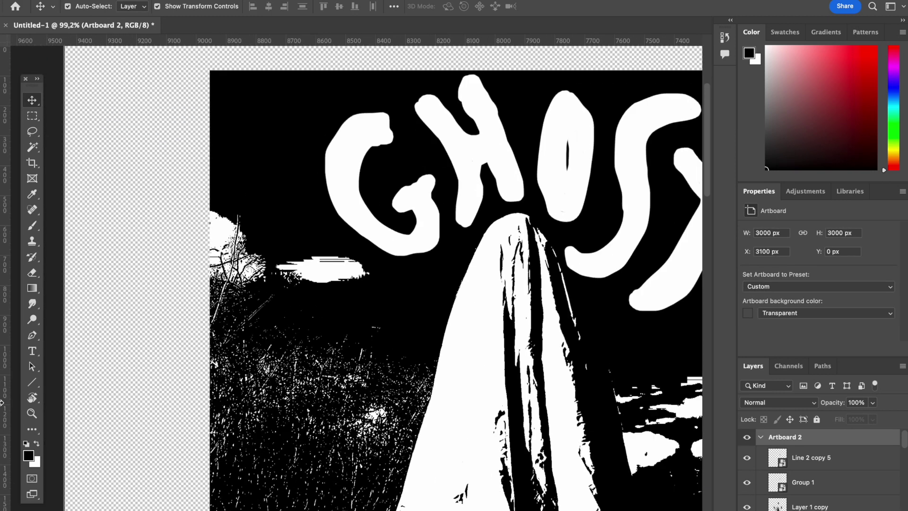
pyautogui.click(33, 225)
pyautogui.click(804, 462)
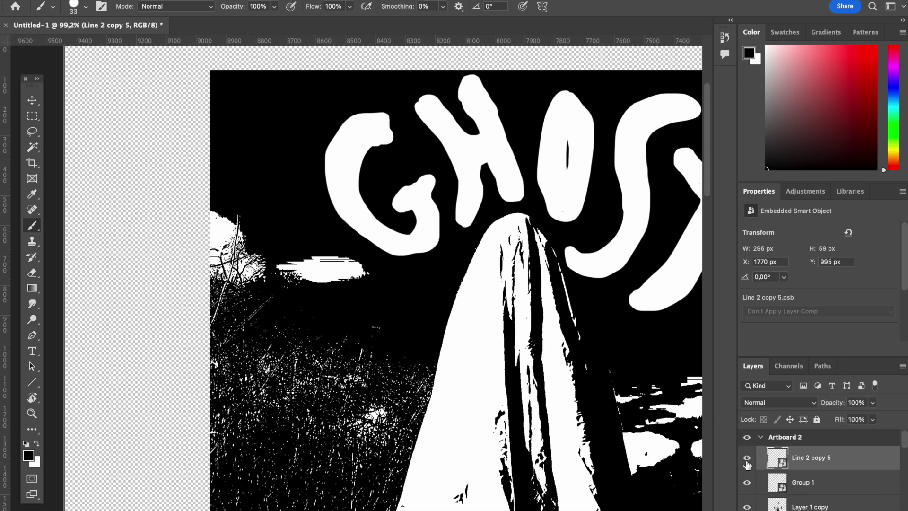
pyautogui.scroll(-3, 747, 464)
pyautogui.scroll(5, 753, 492)
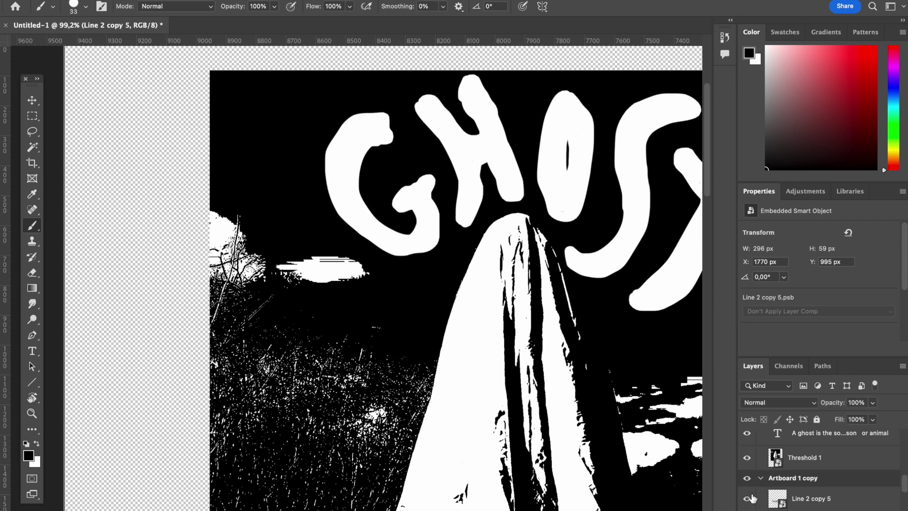
pyautogui.click(746, 458)
pyautogui.click(747, 484)
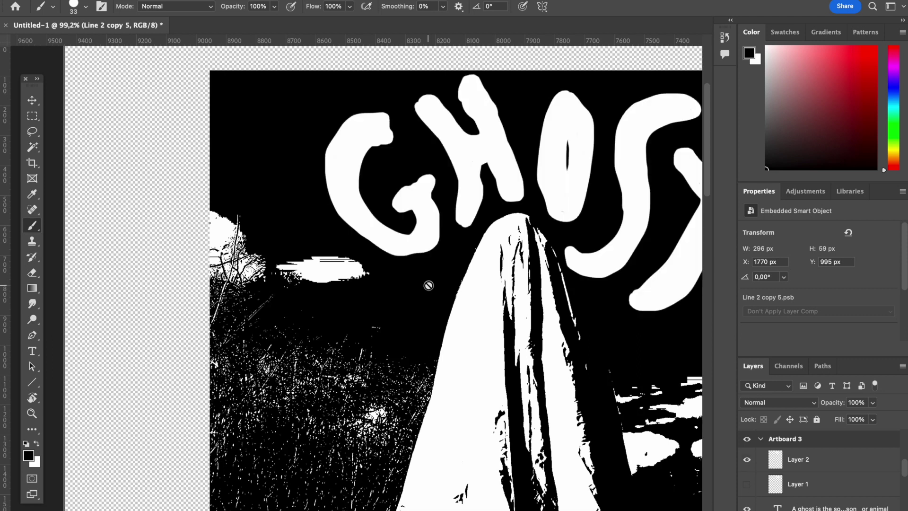
pyautogui.click(795, 457)
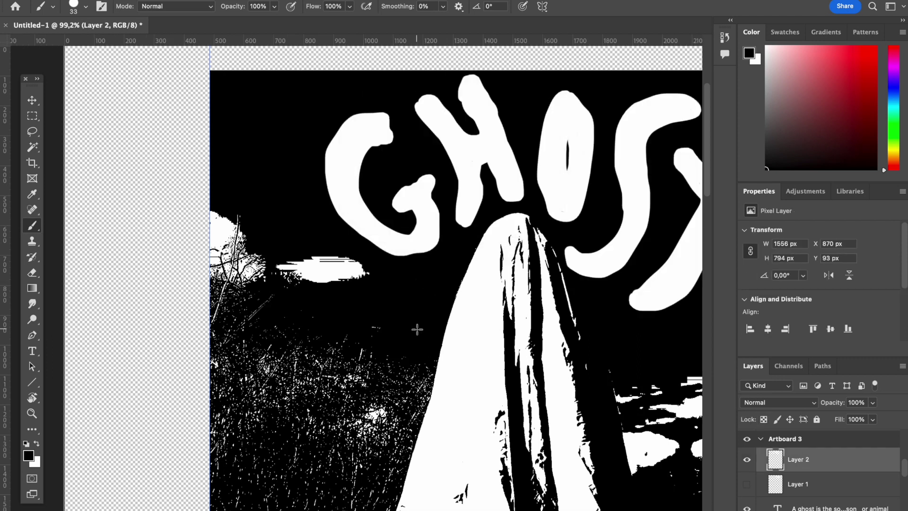
# Set the foreground colour to white.
pyautogui.click(30, 457)
pyautogui.moveTo(604, 338); pyautogui.dragTo(588, 321)
pyautogui.click(863, 315)
# Try adding white touch-up strokes to the GHOST lettering around the T.
pyautogui.scroll(-5, 308, 213)
pyautogui.scroll(5, 447, 211)
pyautogui.moveTo(384, 262); pyautogui.dragTo(368, 210)
pyautogui.click(471, 203)
pyautogui.moveTo(480, 207); pyautogui.dragTo(570, 216)
pyautogui.scroll(-5, 320, 129)
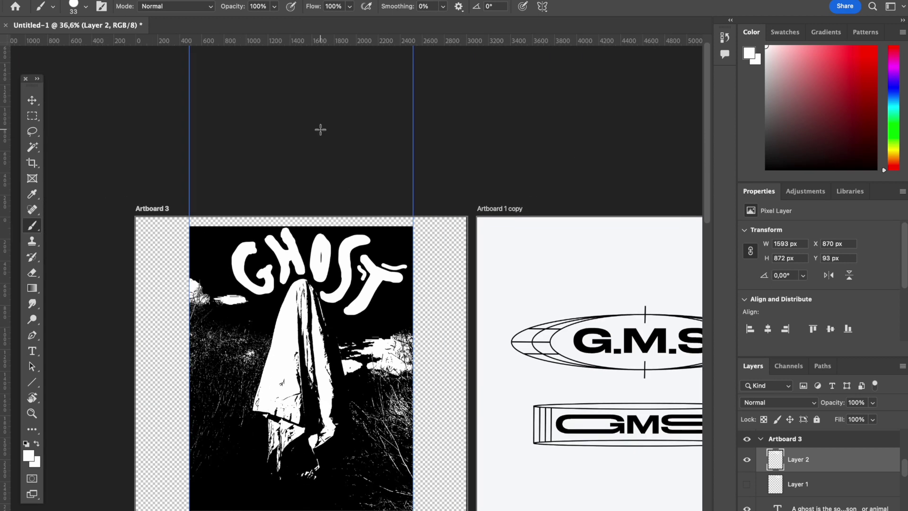
# Deselect the lettering layer and select the silhouette layer, Layer 1 copy, on the T-shirt in Artboard 2.
pyautogui.press('v')
pyautogui.click(106, 138)
pyautogui.scroll(-2, 302, 287)
pyautogui.scroll(2, 303, 287)
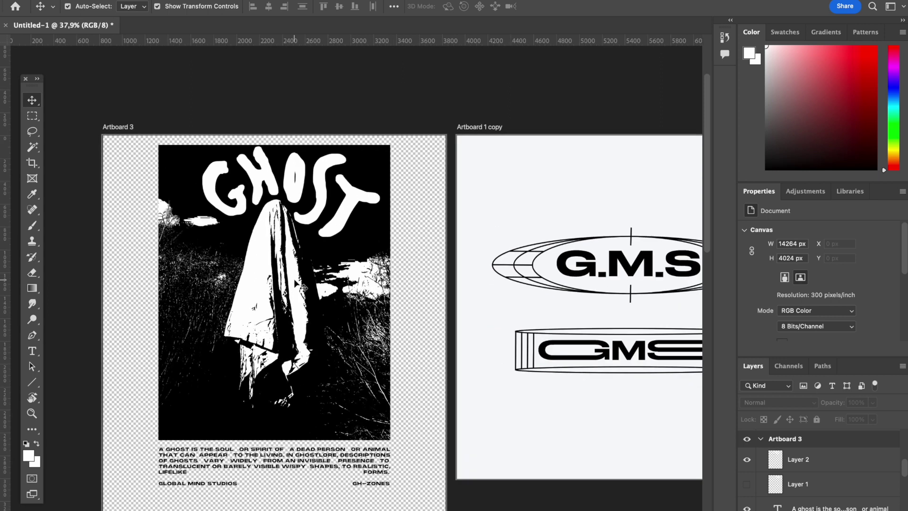
pyautogui.hscroll(15, 300, 285)
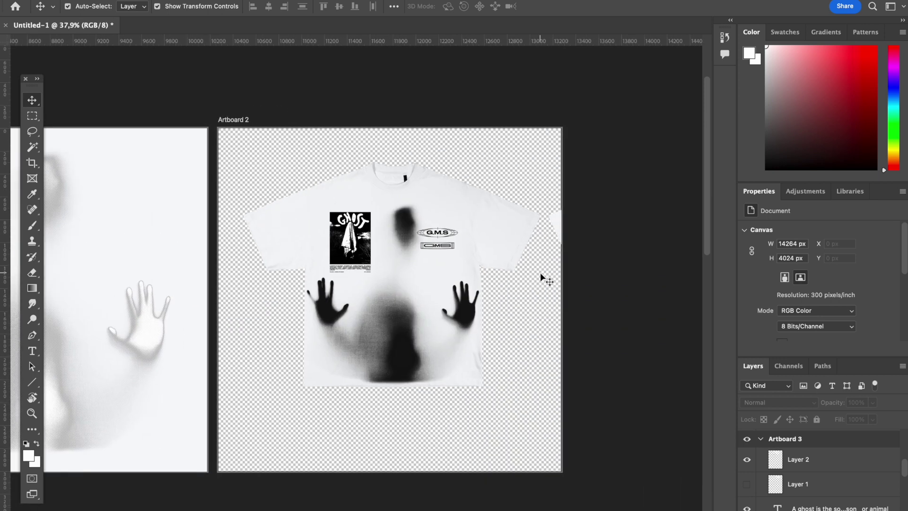
pyautogui.click(457, 307)
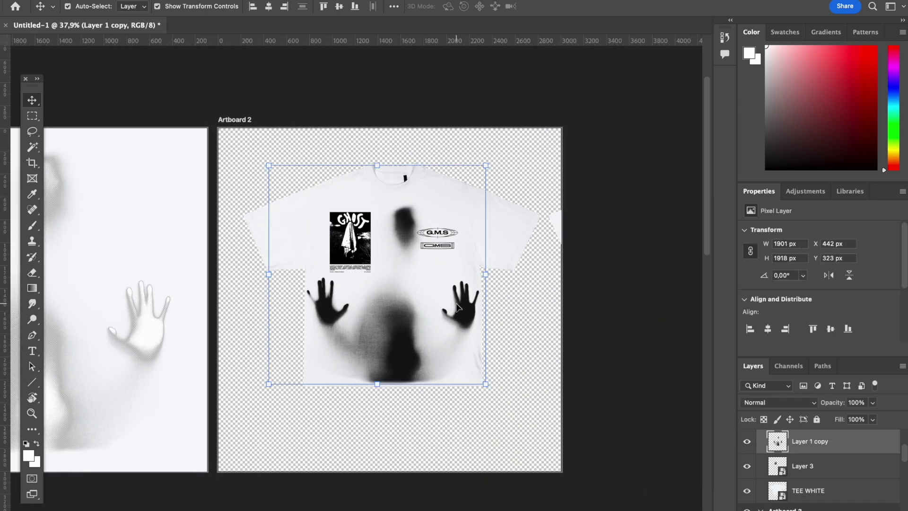
pyautogui.hscroll(-3, 461, 308)
pyautogui.hscroll(5, 461, 308)
pyautogui.scroll(2, 335, 283)
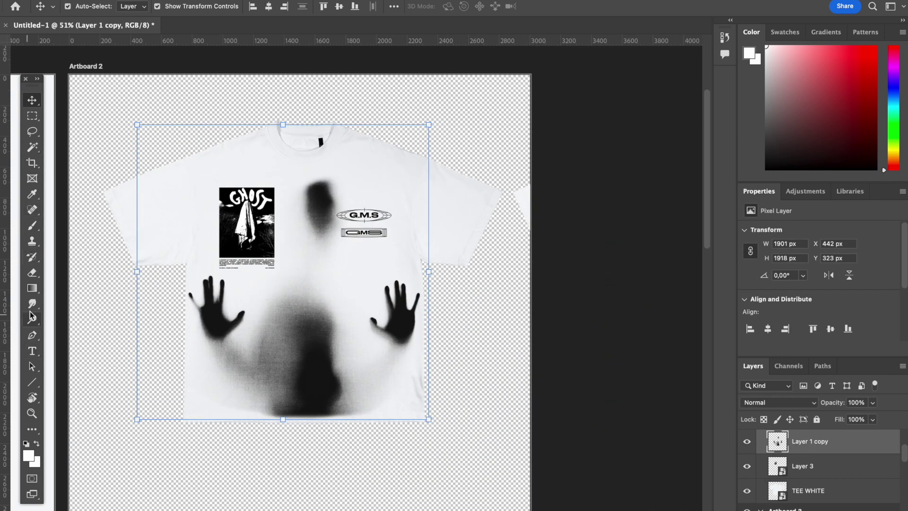
pyautogui.click(29, 455)
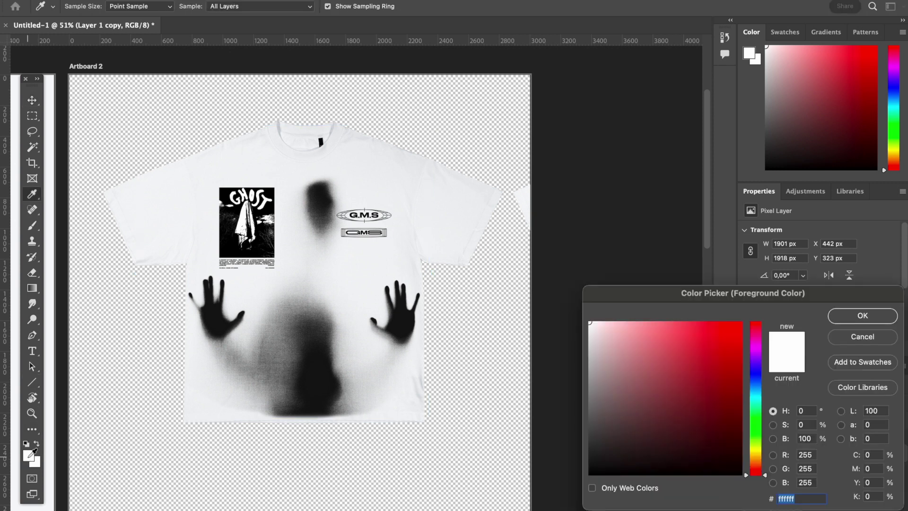
pyautogui.click(842, 311)
pyautogui.click(33, 118)
pyautogui.click(35, 286)
pyautogui.click(35, 286)
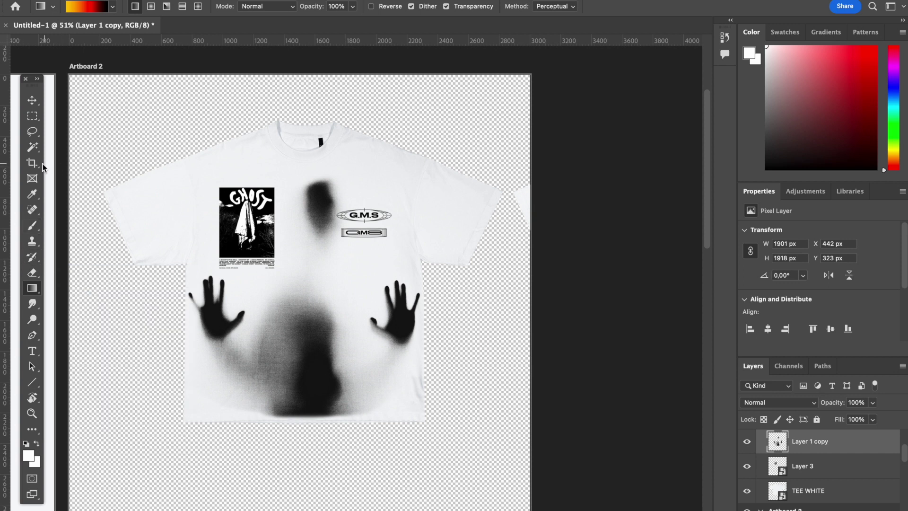
# Draw a rectangle shape about 2127 × 2223 px over the T-shirt in Artboard 2.
pyautogui.click(31, 382)
pyautogui.click(67, 378)
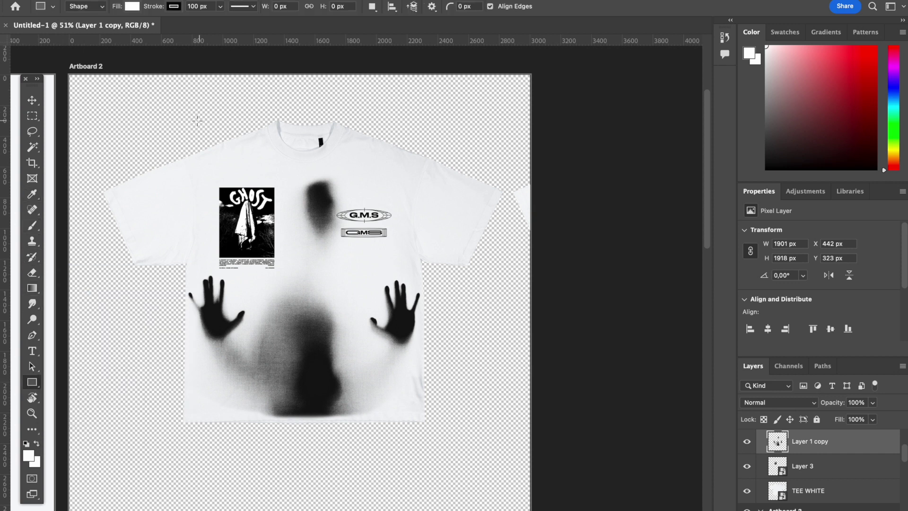
pyautogui.moveTo(163, 111)
pyautogui.mouseDown()
pyautogui.moveTo(492, 430)
pyautogui.moveTo(491, 453)
pyautogui.mouseUp()
# Load the silhouette on Layer 1 copy as a selection and mask the Rectangle 2 layer with it.
pyautogui.click(849, 469)
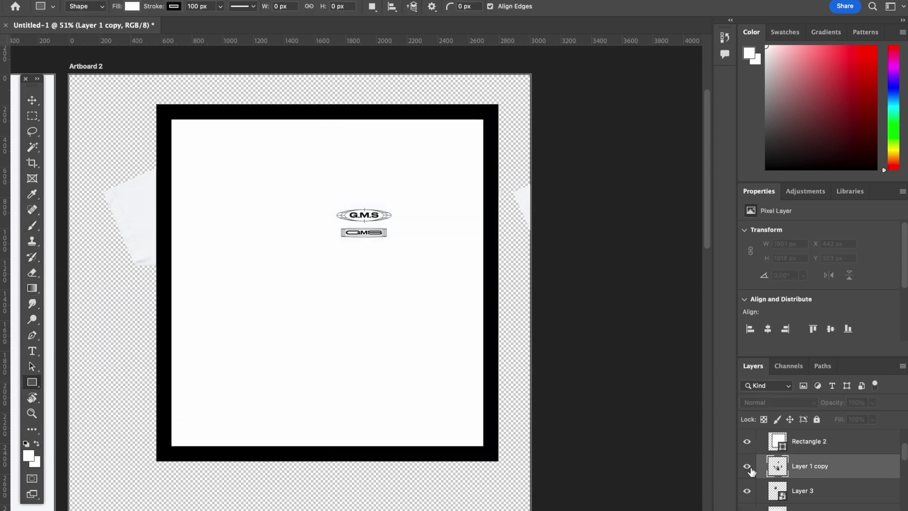
pyautogui.click(37, 149)
pyautogui.click(106, 158)
pyautogui.click(460, 237)
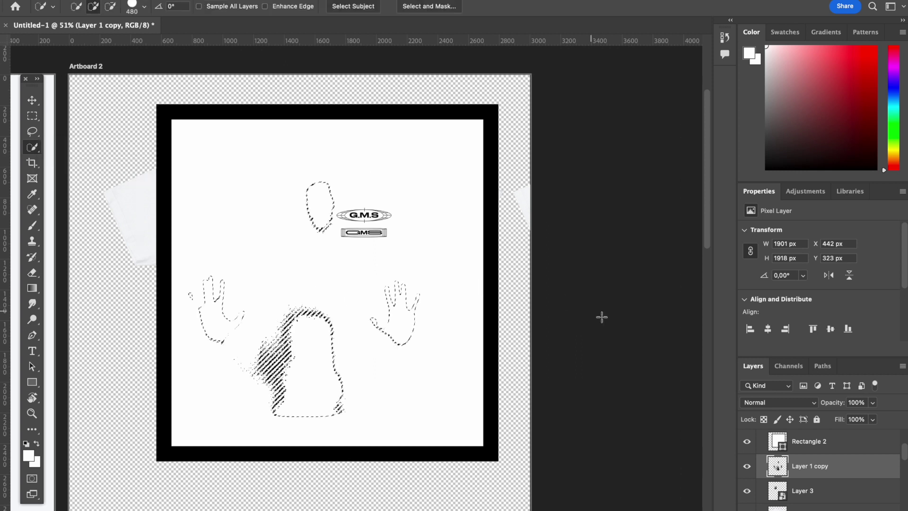
pyautogui.click(827, 441)
pyautogui.click(845, 500)
# Fill the masked Rectangle 2 shape with orange-red and compare it with Layer 1 copy hidden and shown.
pyautogui.click(787, 441)
pyautogui.click(781, 316)
pyautogui.click(815, 374)
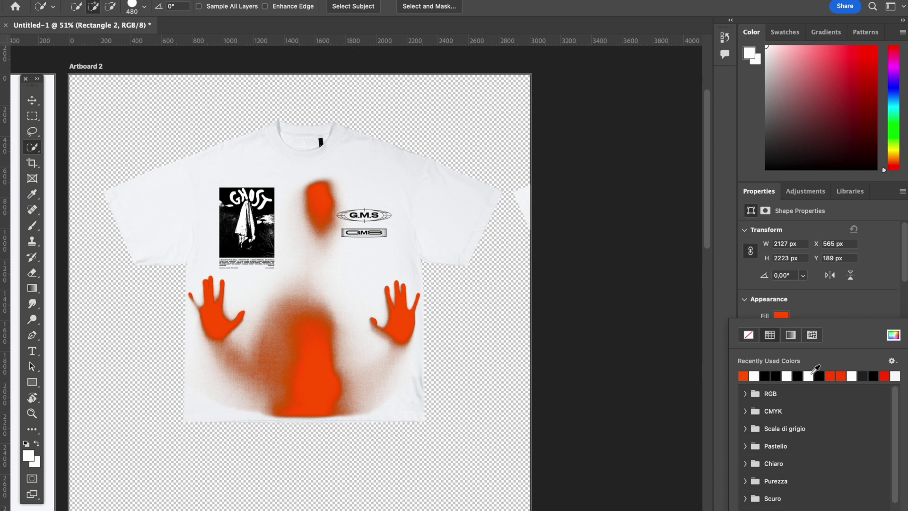
pyautogui.click(838, 316)
pyautogui.click(749, 467)
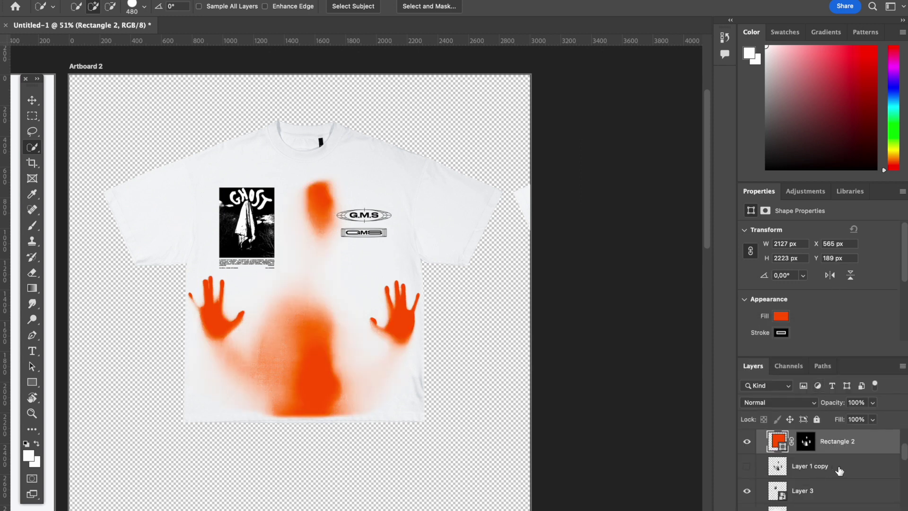
pyautogui.click(839, 468)
pyautogui.click(748, 467)
# Try a pale peach and a light orange as the fill of Rectangle 2.
pyautogui.click(847, 440)
pyautogui.click(776, 315)
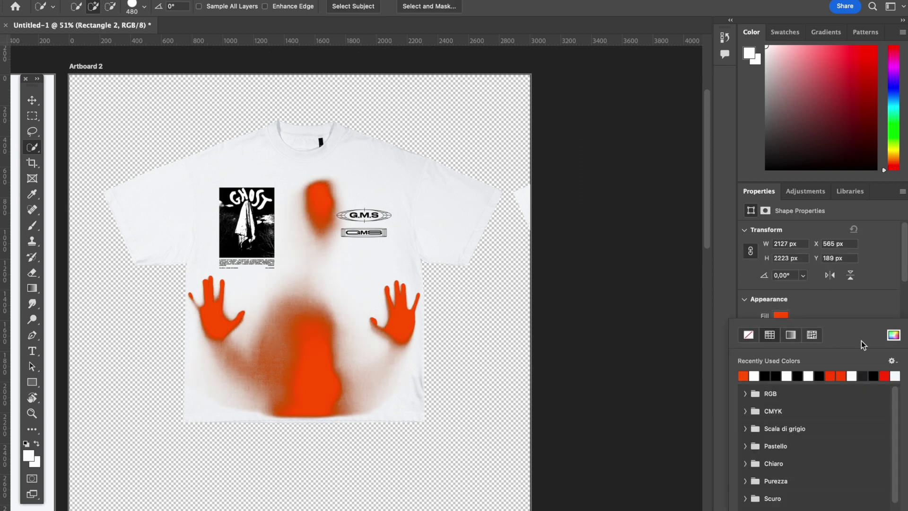
pyautogui.click(889, 342)
pyautogui.click(637, 322)
pyautogui.click(878, 316)
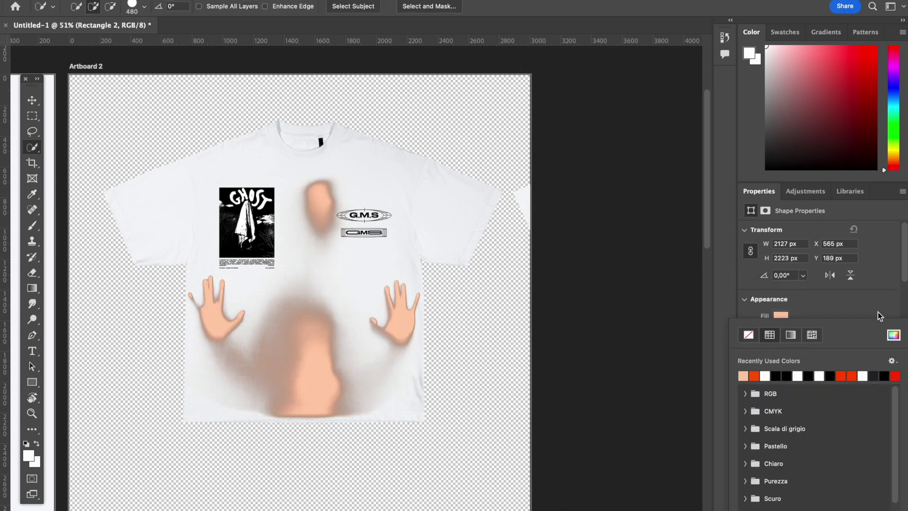
pyautogui.click(893, 335)
pyautogui.click(678, 308)
pyautogui.click(845, 318)
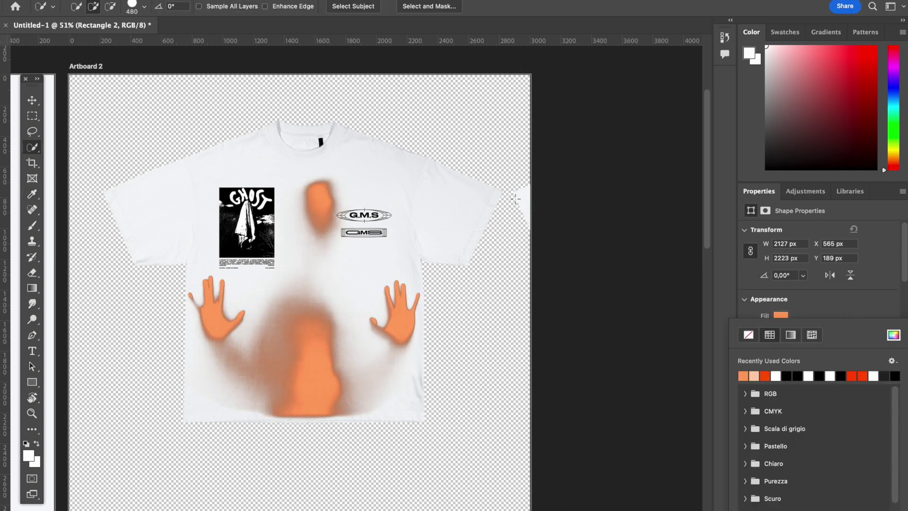
pyautogui.click(32, 100)
pyautogui.moveTo(326, 460); pyautogui.dragTo(325, 267)
pyautogui.moveTo(318, 229); pyautogui.dragTo(252, 241)
pyautogui.moveTo(259, 115); pyautogui.dragTo(253, 215)
pyautogui.press('Return')
pyautogui.press('super+z')
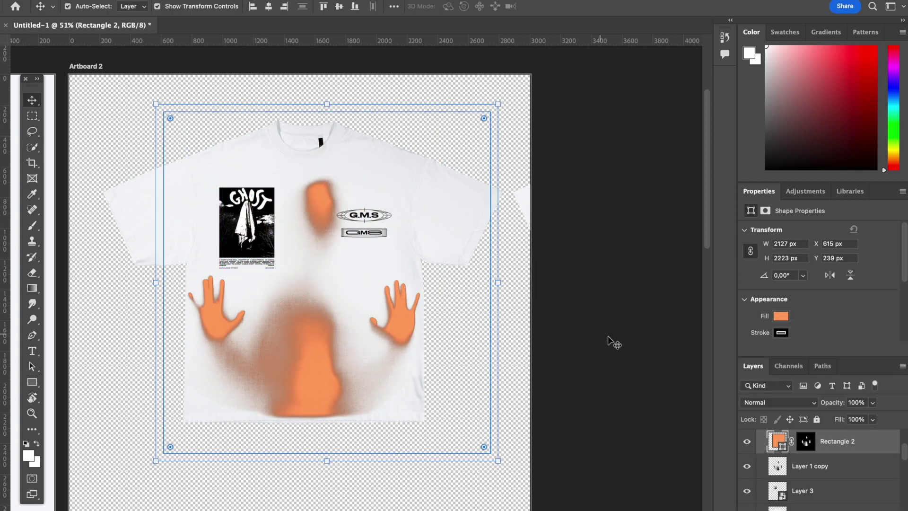
# Change the fill of the masked Rectangle 2 shape back to a stronger orange-red.
pyautogui.scroll(3, 432, 325)
pyautogui.click(781, 315)
pyautogui.click(894, 335)
pyautogui.click(648, 308)
pyautogui.click(887, 315)
pyautogui.scroll(-2, 705, 251)
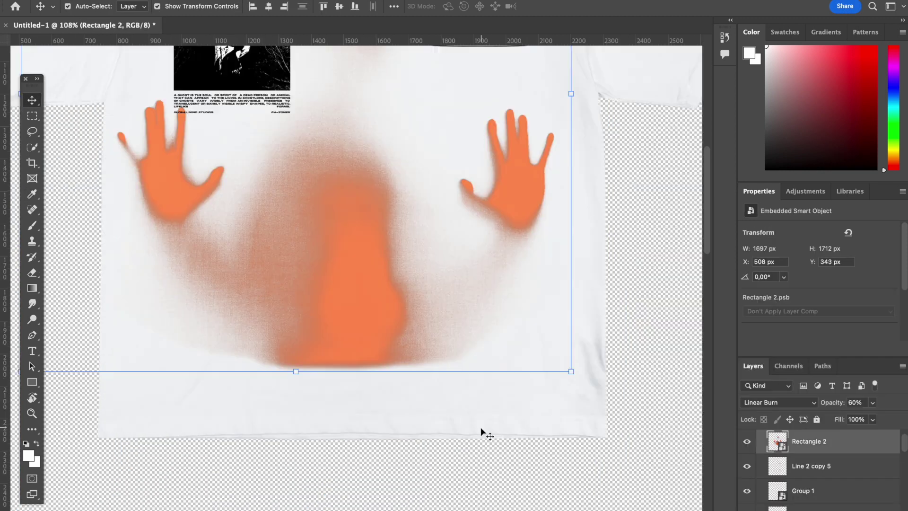
# Move and slightly enlarge the orange silhouette on the T-shirt in Artboard 2.
pyautogui.scroll(-3, 480, 432)
pyautogui.click(366, 283)
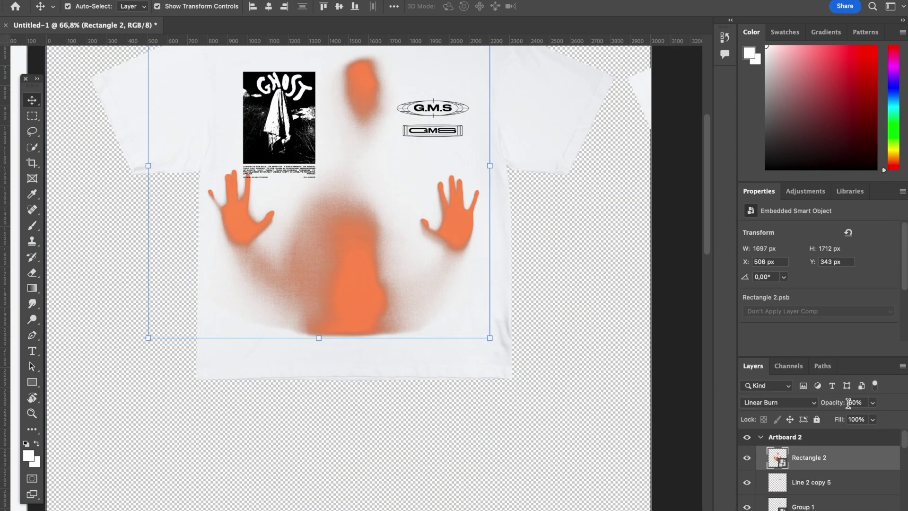
pyautogui.click(661, 139)
pyautogui.scroll(3, 585, 271)
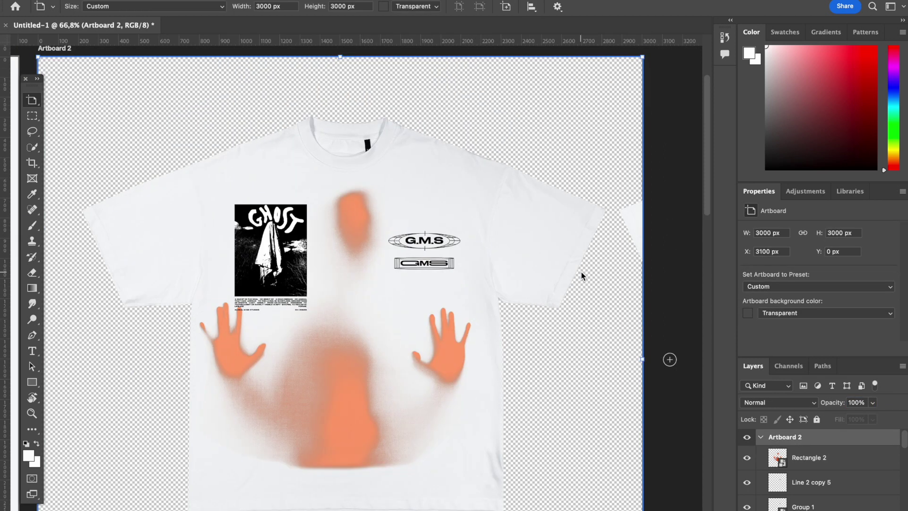
pyautogui.press('v')
pyautogui.scroll(-3, 589, 378)
pyautogui.moveTo(414, 332); pyautogui.dragTo(421, 338)
pyautogui.click(449, 299)
pyautogui.moveTo(448, 300); pyautogui.dragTo(473, 299)
pyautogui.moveTo(443, 343)
pyautogui.mouseDown()
pyautogui.moveTo(420, 342)
pyautogui.moveTo(428, 342)
pyautogui.mouseUp()
pyautogui.press('Return')
# Fine-tune the size and position of the Rectangle 2 silhouette between the T-shirt's side edges.
pyautogui.click(571, 341)
pyautogui.scroll(3, 571, 342)
pyautogui.click(506, 406)
pyautogui.moveTo(541, 313); pyautogui.dragTo(524, 312)
pyautogui.moveTo(489, 364)
pyautogui.mouseDown()
pyautogui.moveTo(477, 370)
pyautogui.moveTo(494, 379)
pyautogui.mouseUp()
pyautogui.press('Return')
pyautogui.moveTo(535, 306); pyautogui.dragTo(511, 310)
pyautogui.moveTo(470, 377); pyautogui.dragTo(480, 375)
pyautogui.press('Return')
pyautogui.click(628, 432)
pyautogui.scroll(-3, 629, 432)
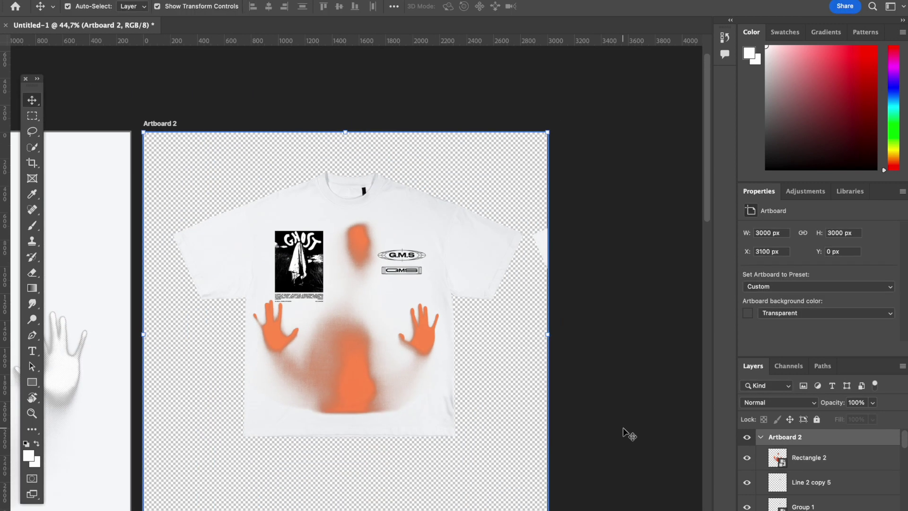
# Lower the orange silhouette slightly toward the T-shirt's hem.
pyautogui.moveTo(360, 361); pyautogui.dragTo(366, 372)
pyautogui.click(520, 343)
pyautogui.scroll(4, 521, 343)
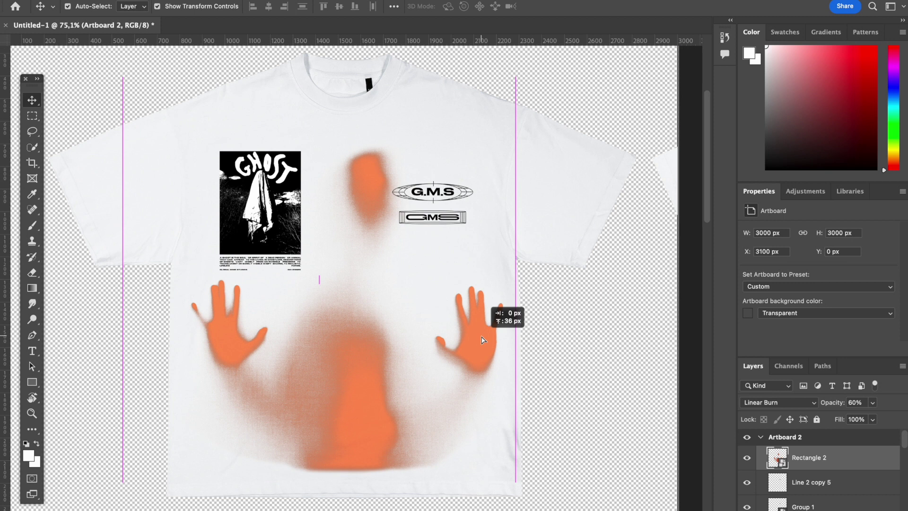
pyautogui.click(476, 337)
pyautogui.click(641, 349)
pyautogui.scroll(-4, 641, 348)
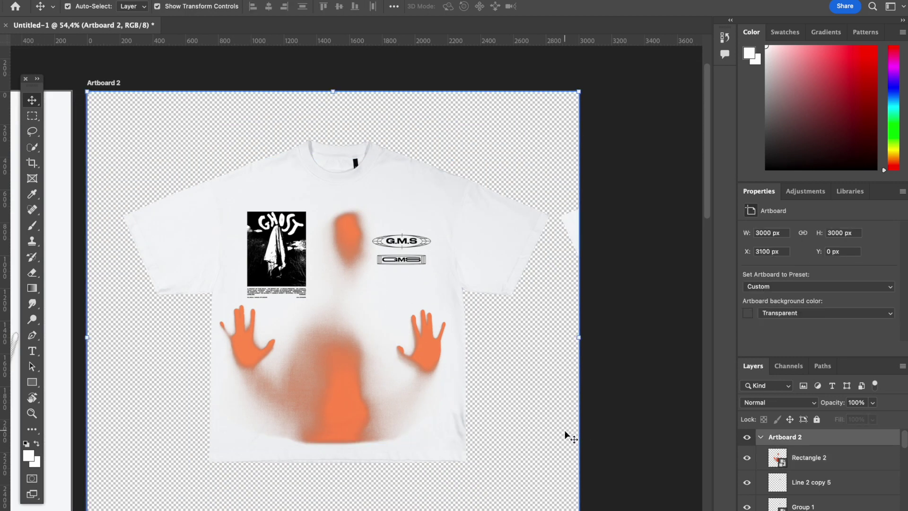
# Delete the second T-shirt inside the TEE WHITE smart object and save the change back to the mockup.
pyautogui.press('super+plus')
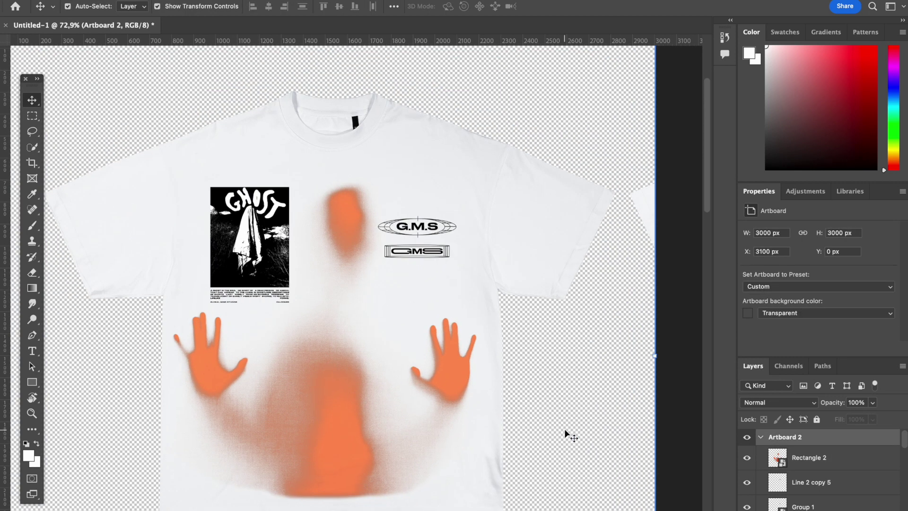
pyautogui.press('super+minus')
pyautogui.click(534, 233)
pyautogui.doubleClick(777, 503)
pyautogui.click(555, 349)
pyautogui.press('BackSpace')
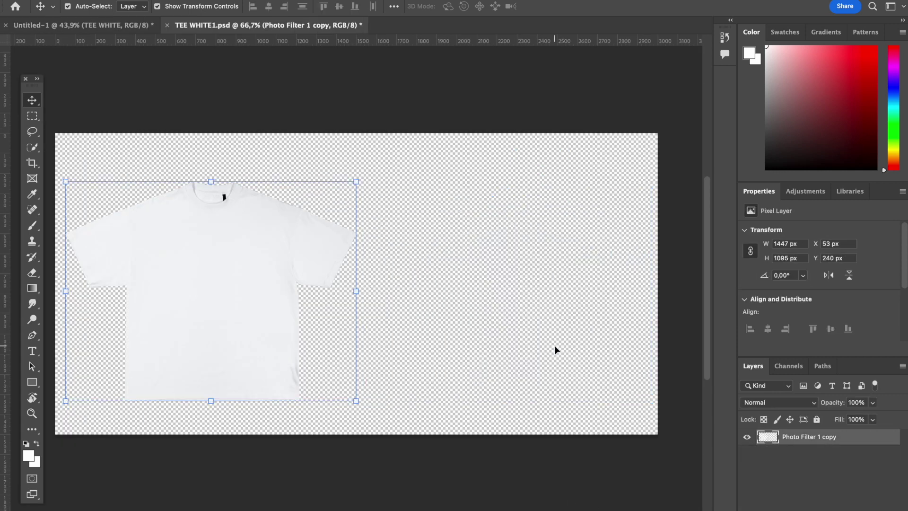
pyautogui.press('super+s')
pyautogui.click(168, 25)
# Open the Rectangle 2 smart object and select its Layer 1 copy layer for editing.
pyautogui.moveTo(536, 400); pyautogui.dragTo(501, 405)
pyautogui.scroll(5, 501, 405)
pyautogui.click(329, 165)
pyautogui.scroll(5, 464, 296)
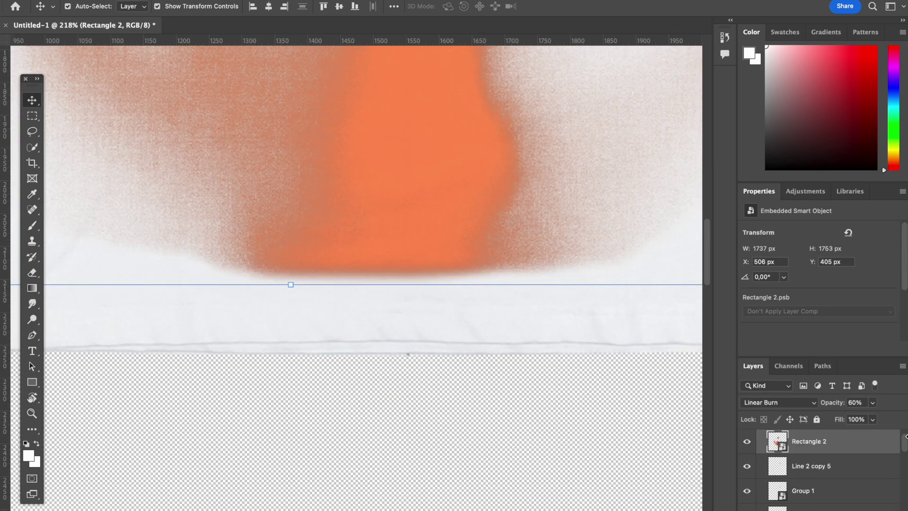
pyautogui.doubleClick(777, 442)
pyautogui.click(834, 476)
pyautogui.scroll(3, 442, 358)
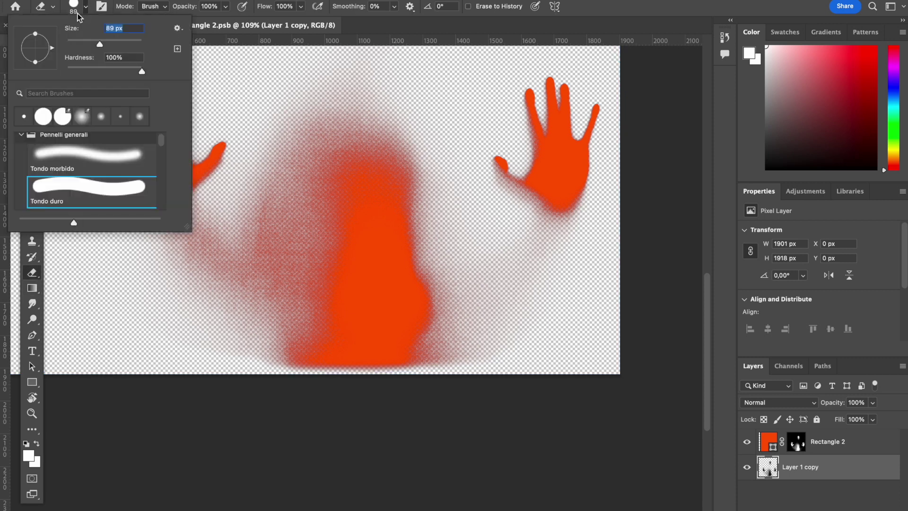
# Fade the silhouette's lower edge on Layer 1 copy with a 2120 px, 0% hardness Eraser and save the smart object.
pyautogui.moveTo(99, 44)
pyautogui.mouseDown()
pyautogui.moveTo(138, 44)
pyautogui.moveTo(67, 71)
pyautogui.mouseUp()
pyautogui.scroll(-8, 448, 411)
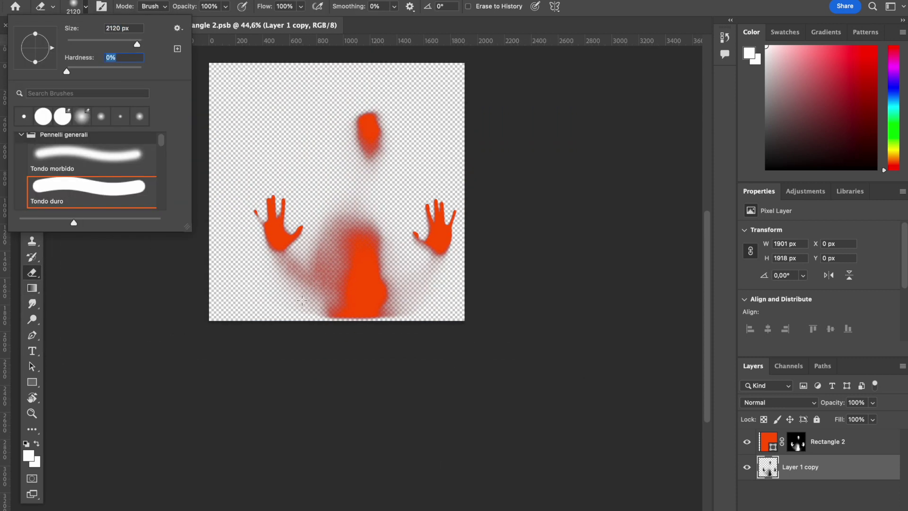
pyautogui.moveTo(364, 446)
pyautogui.mouseDown()
pyautogui.moveTo(322, 375)
pyautogui.moveTo(264, 364)
pyautogui.mouseUp()
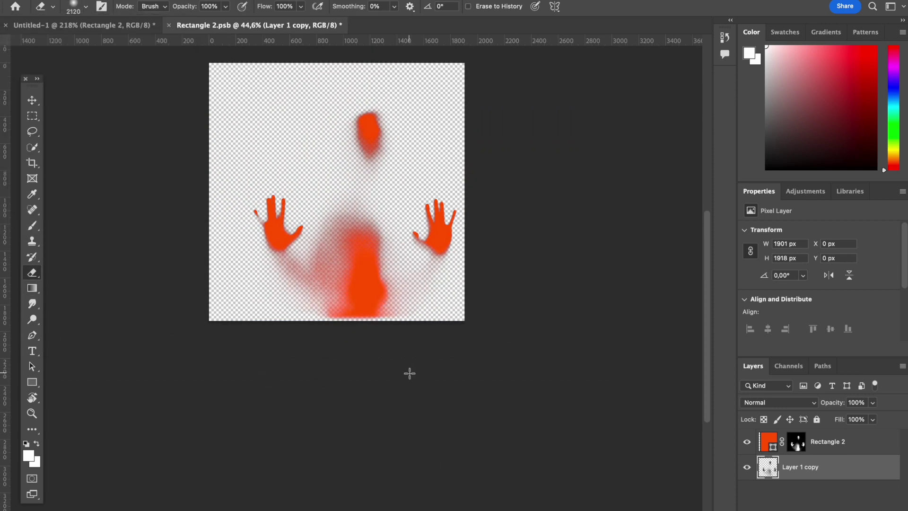
pyautogui.hotkey('ctrl', 's')
pyautogui.click(169, 25)
pyautogui.scroll(-5, 487, 429)
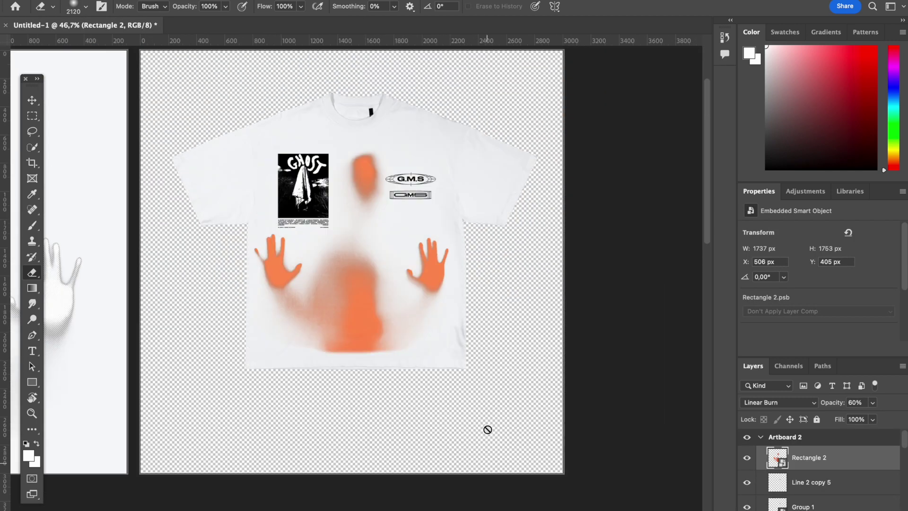
# Reopen the Rectangle 2 smart object and erase more of the lower body on Layer 1 copy.
pyautogui.scroll(5, 487, 428)
pyautogui.scroll(-4, 487, 428)
pyautogui.click(164, 179)
pyautogui.press('Escape')
pyautogui.press('v')
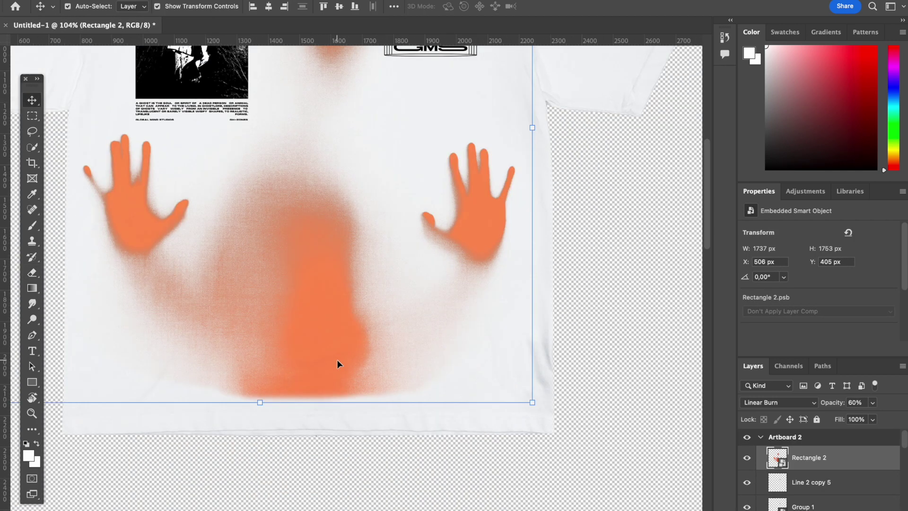
pyautogui.doubleClick(785, 458)
pyautogui.click(31, 273)
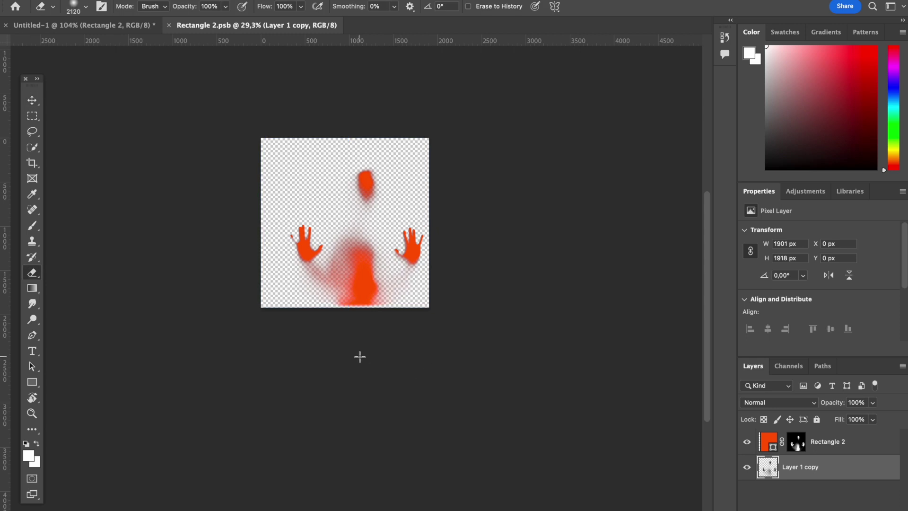
pyautogui.click(361, 356)
pyautogui.click(359, 320)
pyautogui.scroll(5, 367, 348)
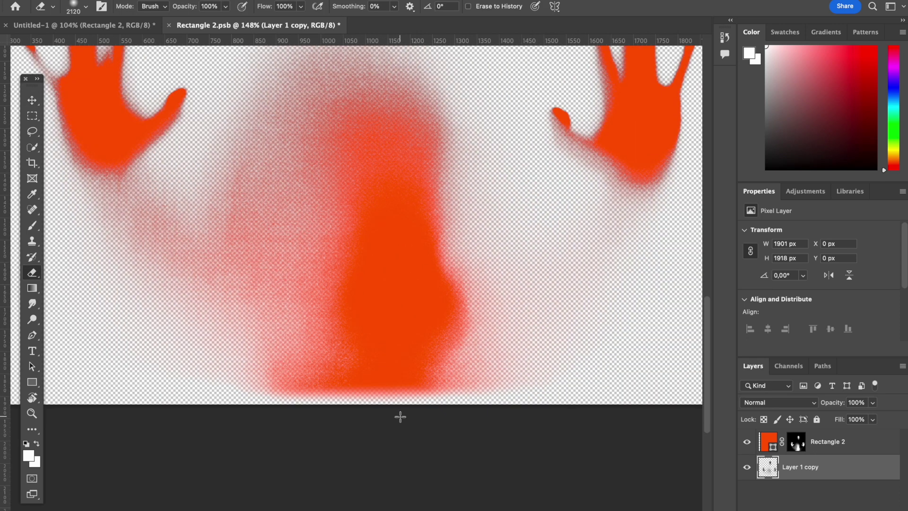
# Adjust the Eraser size and touch up the silhouette's lower edge on Layer 1 copy.
pyautogui.click(81, 8)
pyautogui.click(108, 41)
pyautogui.click(358, 386)
pyautogui.click(75, 6)
pyautogui.click(79, 41)
pyautogui.press('Return')
# Rasterize the Rectangle 2 shape layer so that it can be erased.
pyautogui.click(838, 444)
pyautogui.click(359, 379)
pyautogui.press('Return')
# Set the Eraser size to 134 px and enlarge it to 1040 px.
pyautogui.click(81, 7)
pyautogui.write('134')
pyautogui.press('Return')
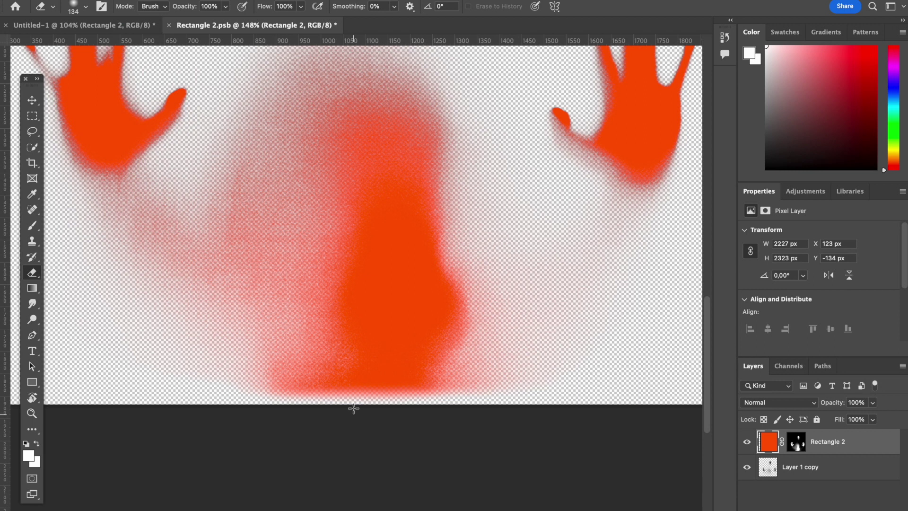
pyautogui.click(82, 8)
pyautogui.write('1040')
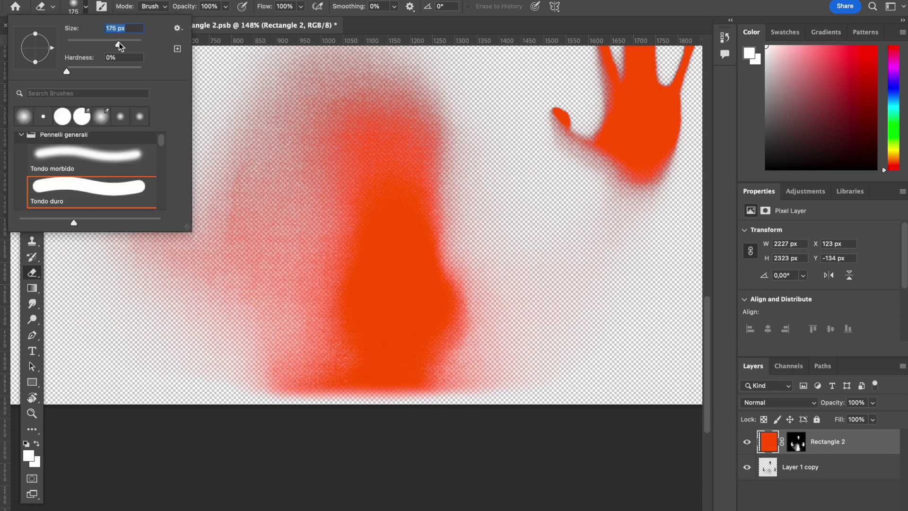
pyautogui.press('Return')
# Try erasing the bottom of Rectangle 2 with single soft dabs and undo each one.
pyautogui.click(333, 417)
pyautogui.press('super+z')
pyautogui.click(345, 490)
pyautogui.press('super+z')
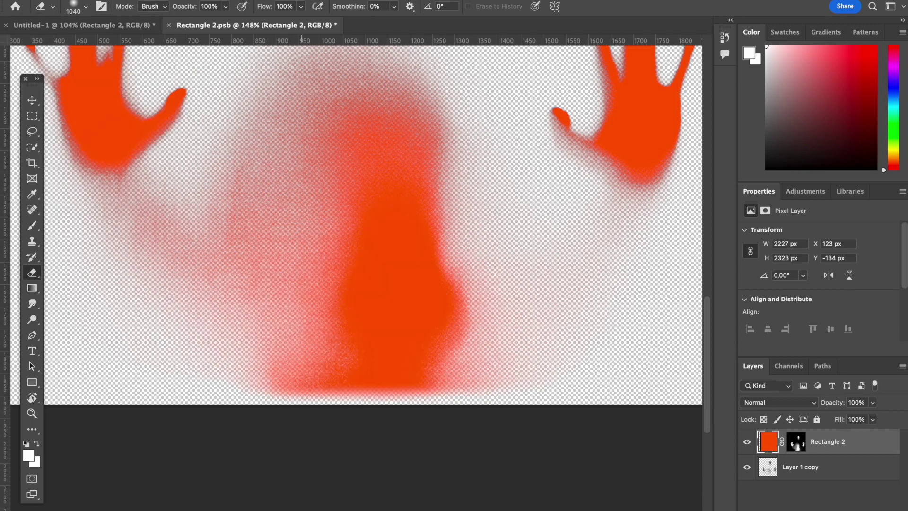
# Fade the bottom edge of Rectangle 2 with the 1040 px soft Eraser, then save and close the smart object.
pyautogui.click(332, 507)
pyautogui.press('super+minus')
pyautogui.press('super+minus')
pyautogui.press('super+minus')
pyautogui.press('super+minus')
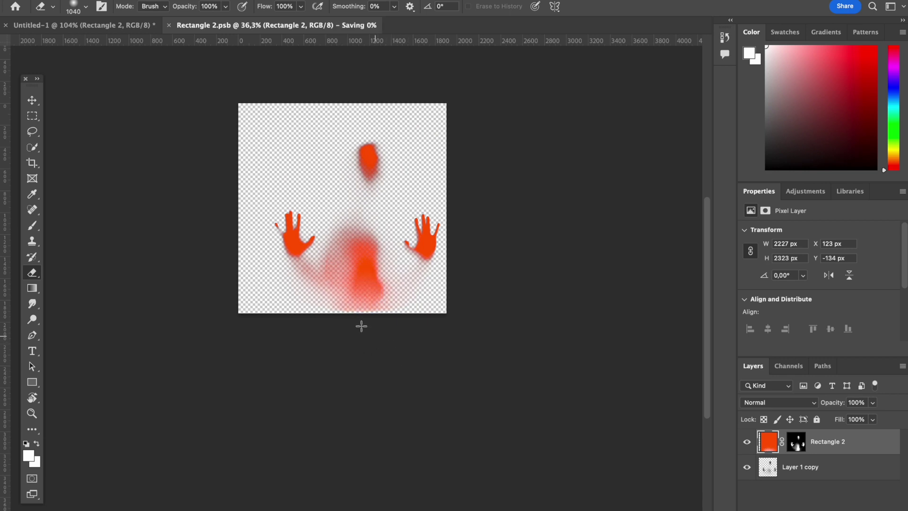
pyautogui.click(170, 25)
# Reopen the Rectangle 2 smart object from the T-shirt artboard for more editing.
pyautogui.click(604, 279)
pyautogui.click(493, 207)
pyautogui.press('super+z')
pyautogui.press('v')
pyautogui.doubleClick(775, 456)
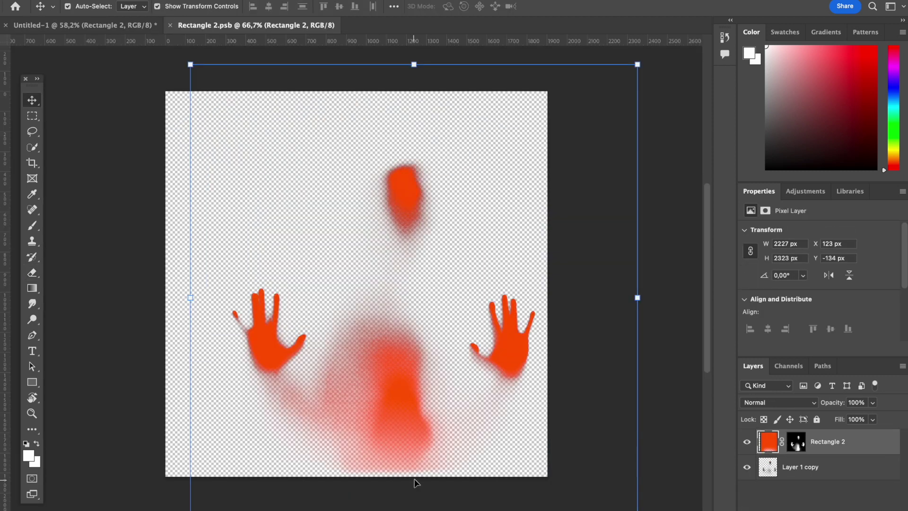
pyautogui.scroll(-3, 70, 238)
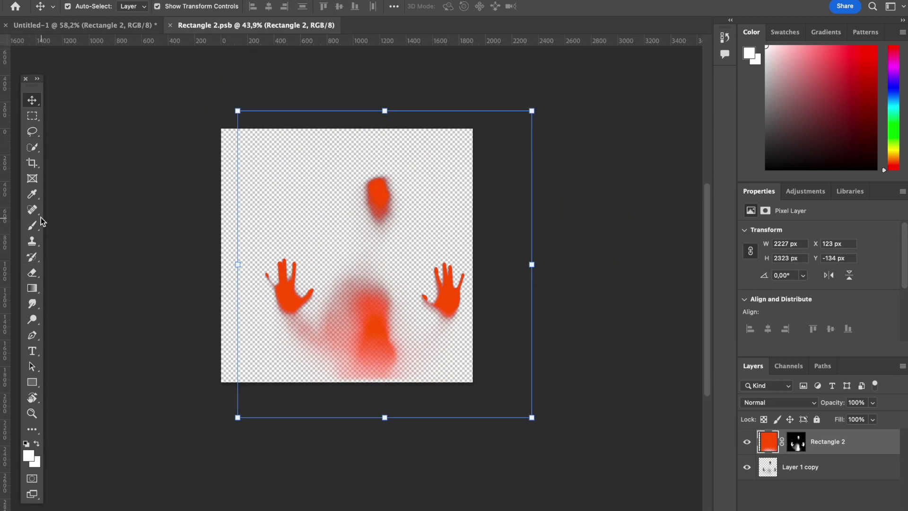
# Erase more of the lower body on Rectangle 2 and save the smart object back to the T-shirt mockup.
pyautogui.click(32, 273)
pyautogui.click(438, 457)
pyautogui.click(363, 435)
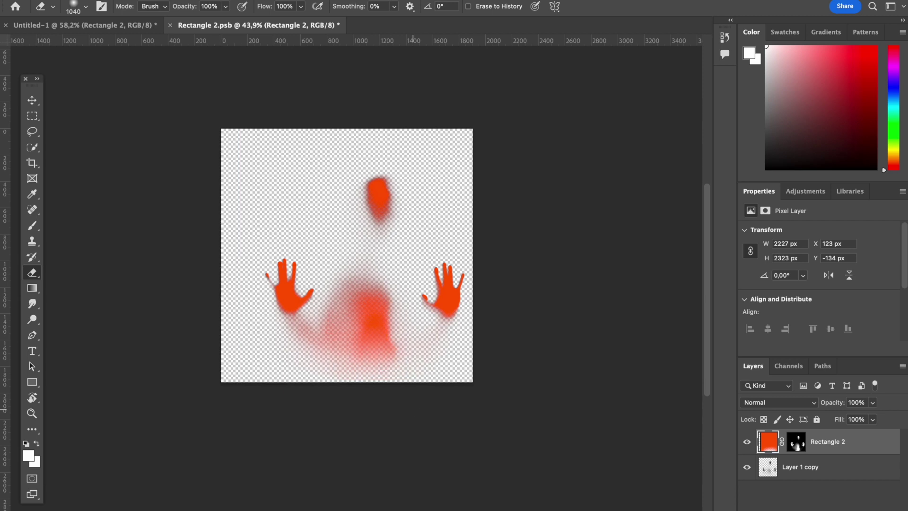
pyautogui.press('super+s')
pyautogui.click(170, 25)
pyautogui.press('super+minus')
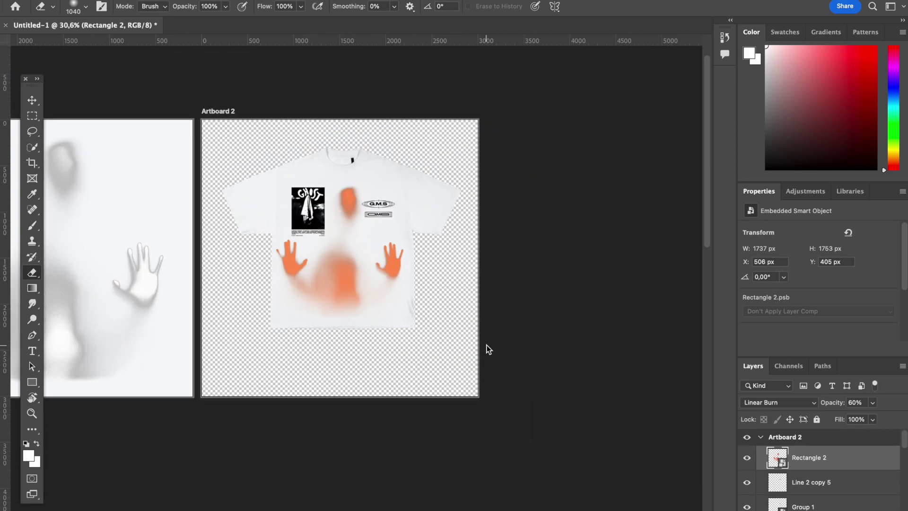
# Switch to the Move tool and examine the silhouette print on the T-shirt up close.
pyautogui.click(486, 348)
pyautogui.click(414, 205)
pyautogui.click(32, 100)
pyautogui.click(447, 473)
pyautogui.scroll(3, 443, 469)
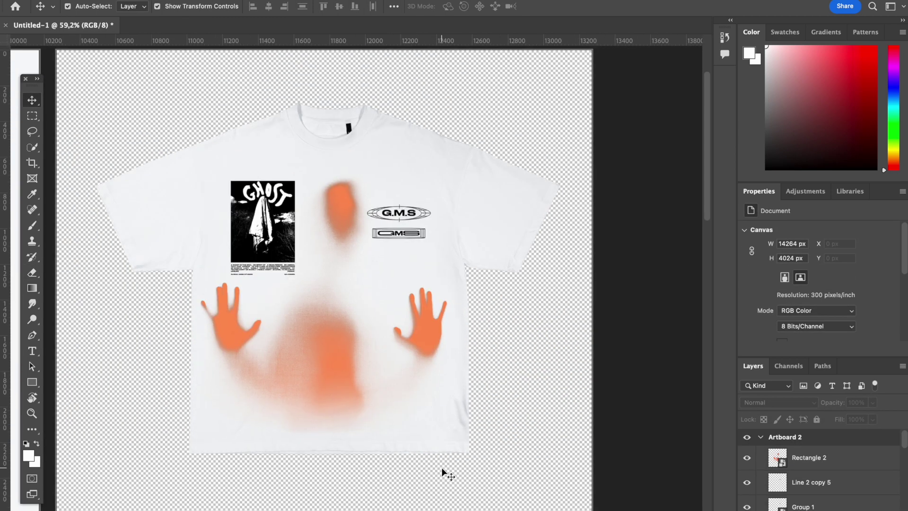
pyautogui.click(422, 321)
pyautogui.click(551, 339)
pyautogui.scroll(-3, 552, 339)
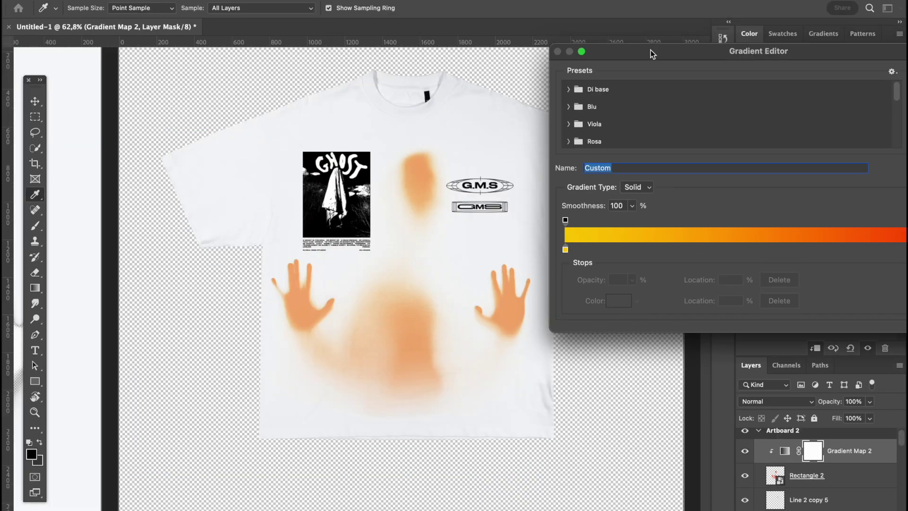
# Reposition the Gradient Editor so its whole gradient ramp is in view beside the silhouette.
pyautogui.moveTo(651, 50); pyautogui.dragTo(615, 119)
pyautogui.moveTo(531, 319)
pyautogui.mouseDown()
pyautogui.moveTo(660, 319)
pyautogui.moveTo(531, 320)
pyautogui.mouseUp()
pyautogui.moveTo(686, 120); pyautogui.dragTo(645, 119)
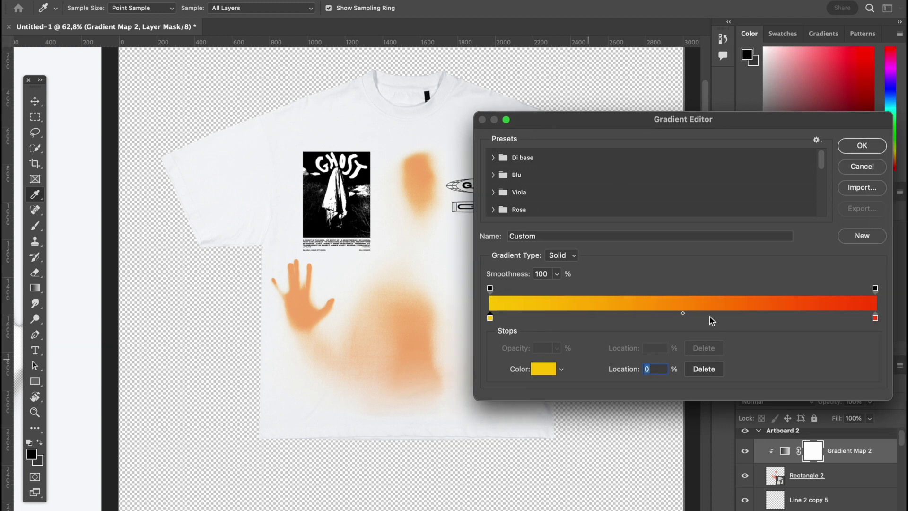
# Try a yellow-green ddf43f stop near the yellow end of the gradient and remove it again.
pyautogui.doubleClick(538, 318)
pyautogui.moveTo(761, 438)
pyautogui.mouseDown()
pyautogui.moveTo(754, 347)
pyautogui.moveTo(753, 444)
pyautogui.mouseUp()
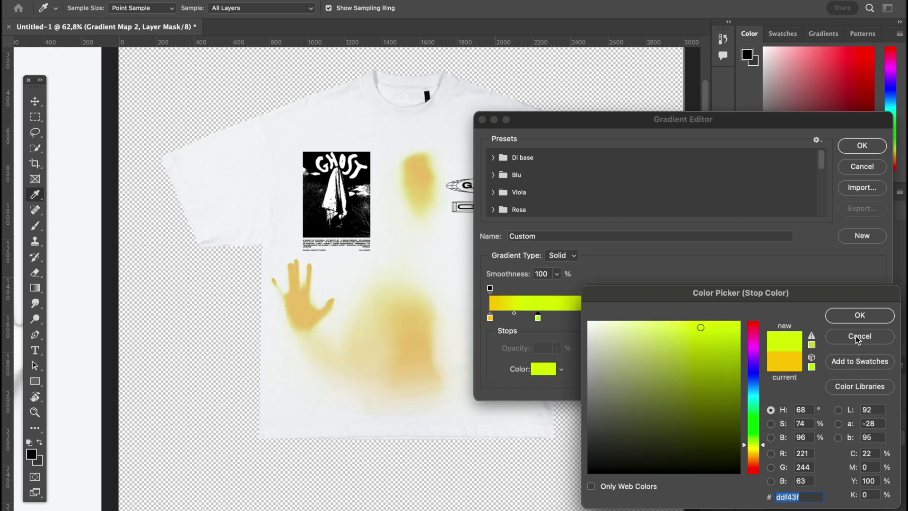
pyautogui.click(874, 319)
pyautogui.moveTo(538, 318); pyautogui.dragTo(544, 355)
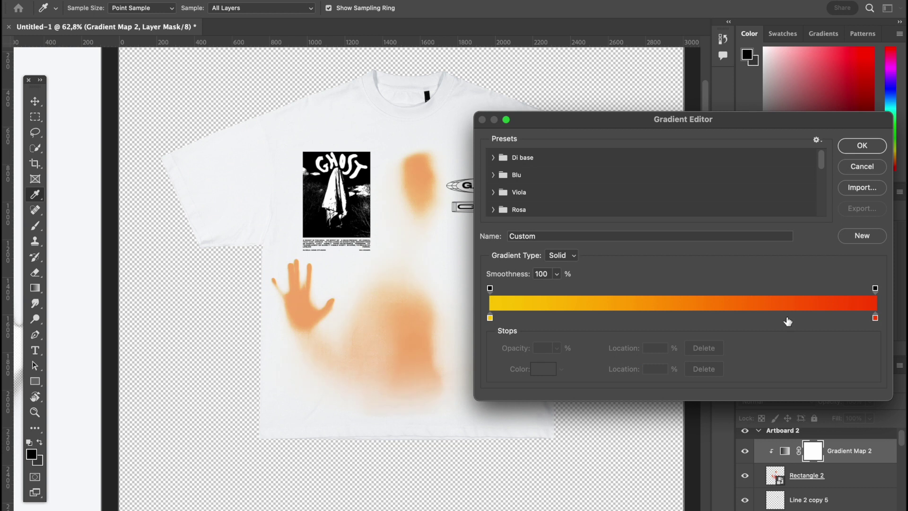
# Rework the gradient to run from red to a new amber stop near its middle, removing the original yellow stop.
pyautogui.moveTo(874, 318); pyautogui.dragTo(597, 324)
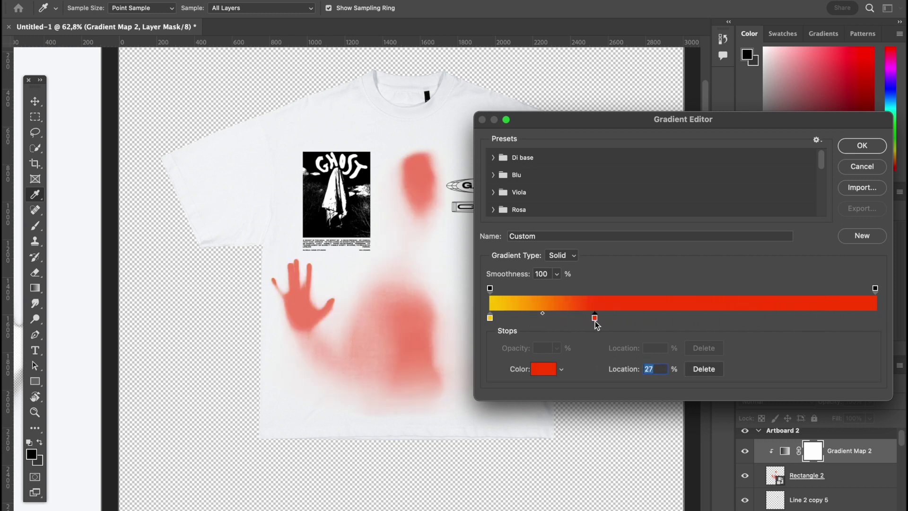
pyautogui.doubleClick(683, 318)
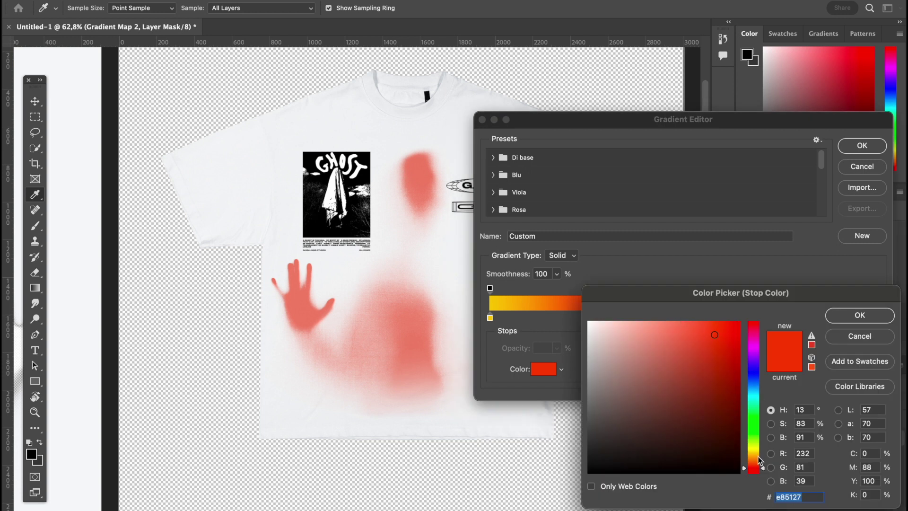
pyautogui.moveTo(758, 458)
pyautogui.mouseDown()
pyautogui.moveTo(756, 400)
pyautogui.moveTo(756, 449)
pyautogui.mouseUp()
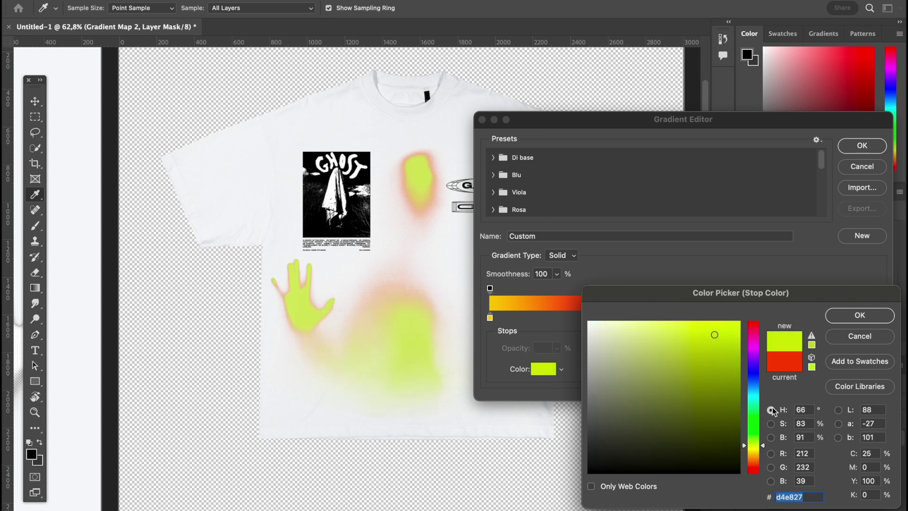
pyautogui.moveTo(757, 448); pyautogui.dragTo(754, 455)
pyautogui.click(861, 318)
pyautogui.moveTo(500, 318); pyautogui.dragTo(492, 348)
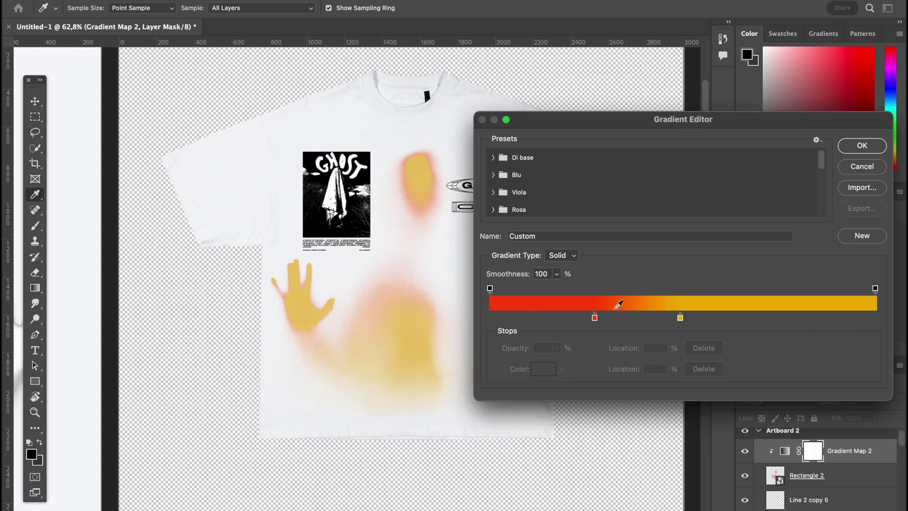
pyautogui.moveTo(597, 321); pyautogui.dragTo(625, 321)
# Add a light blue 27a6e8 stop and a deep blue 2730e8 stop after the amber one in the gradient.
pyautogui.doubleClick(731, 323)
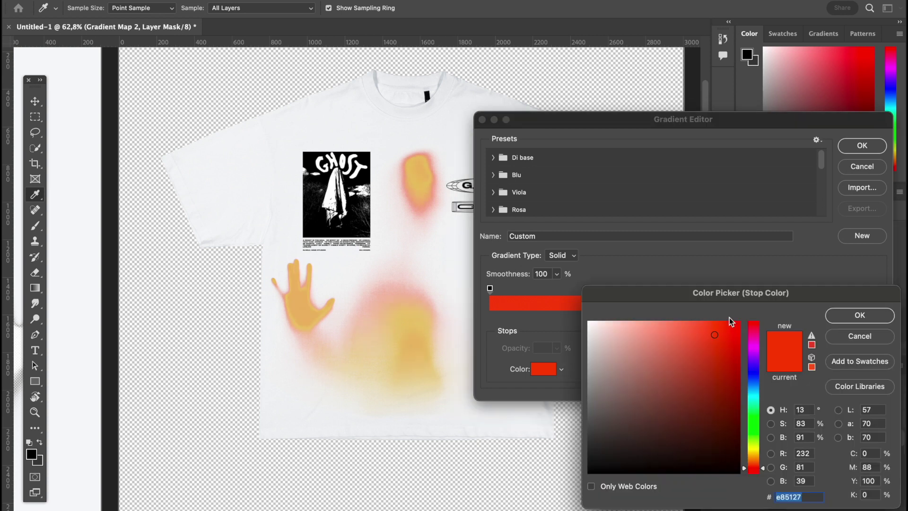
pyautogui.moveTo(754, 449); pyautogui.dragTo(757, 388)
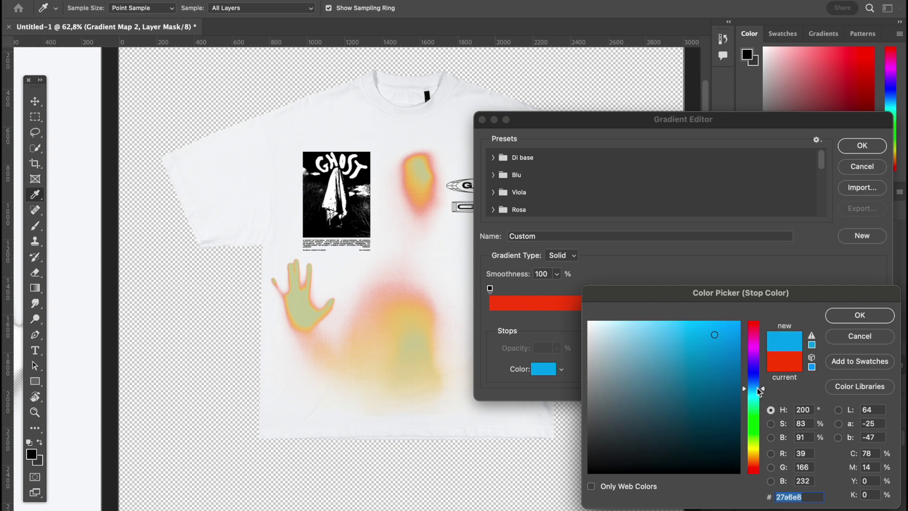
pyautogui.click(860, 315)
pyautogui.doubleClick(804, 316)
pyautogui.moveTo(752, 387); pyautogui.dragTo(752, 379)
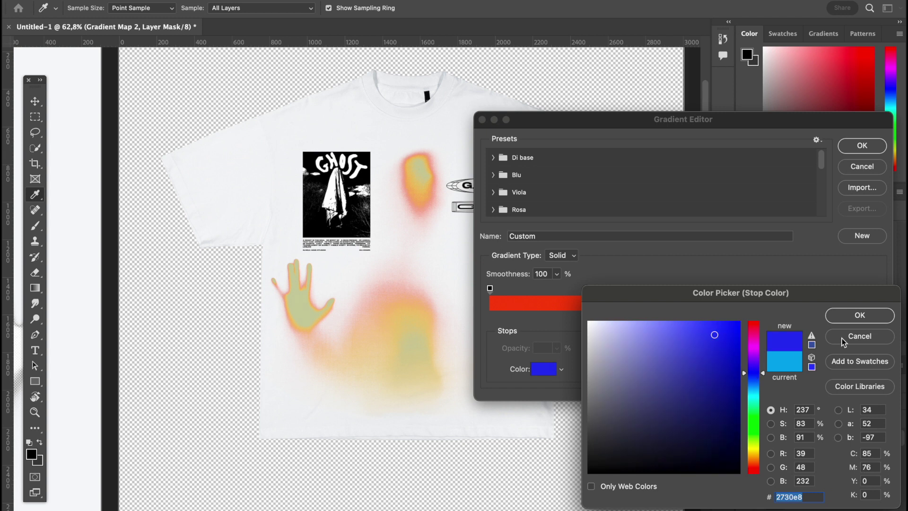
pyautogui.click(873, 320)
pyautogui.moveTo(805, 321); pyautogui.dragTo(818, 321)
# Add a magenta e827d4 stop at 95% and a crimson stop at the gradient's end, and apply the gradient map.
pyautogui.doubleClick(859, 318)
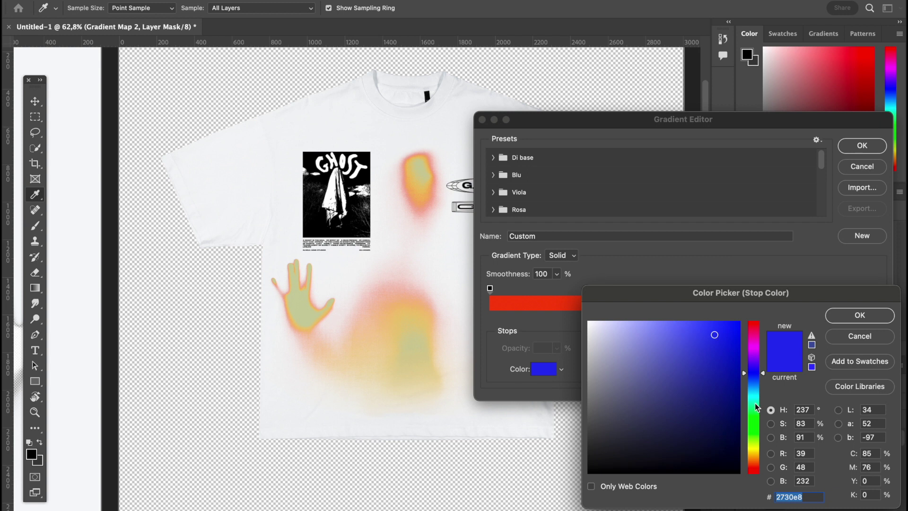
pyautogui.moveTo(756, 368); pyautogui.dragTo(756, 347)
pyautogui.click(861, 315)
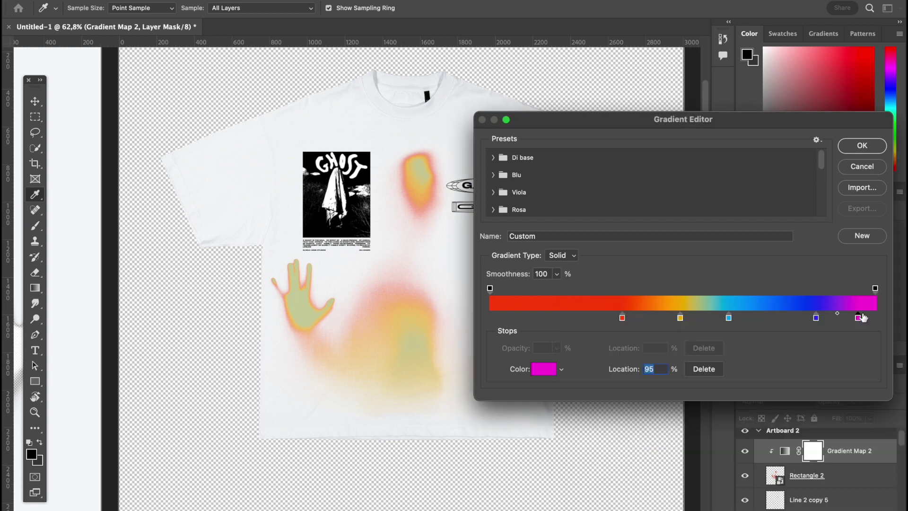
pyautogui.doubleClick(874, 319)
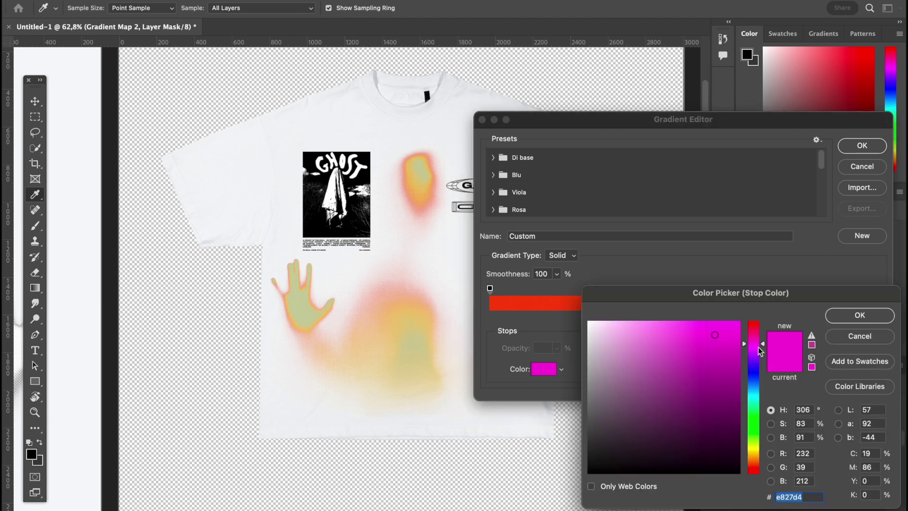
pyautogui.moveTo(757, 344); pyautogui.dragTo(753, 325)
pyautogui.click(852, 320)
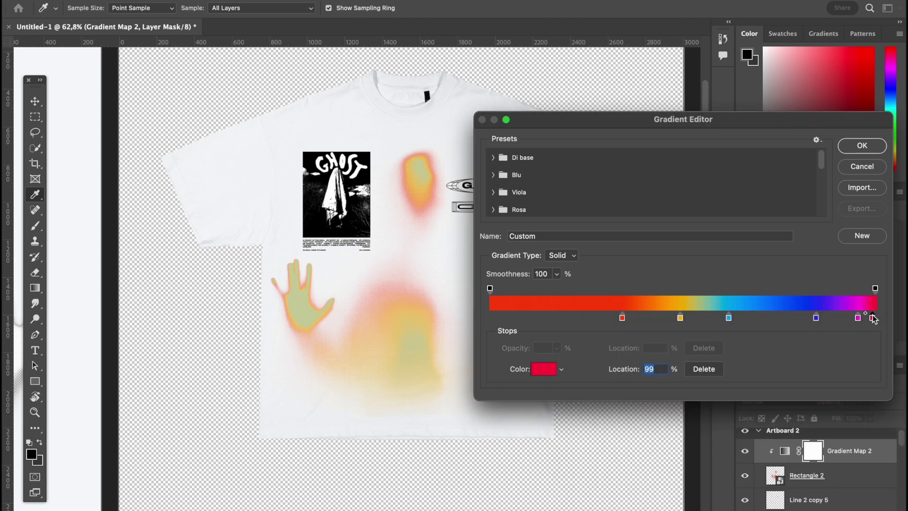
pyautogui.moveTo(873, 317); pyautogui.dragTo(882, 317)
pyautogui.click(862, 146)
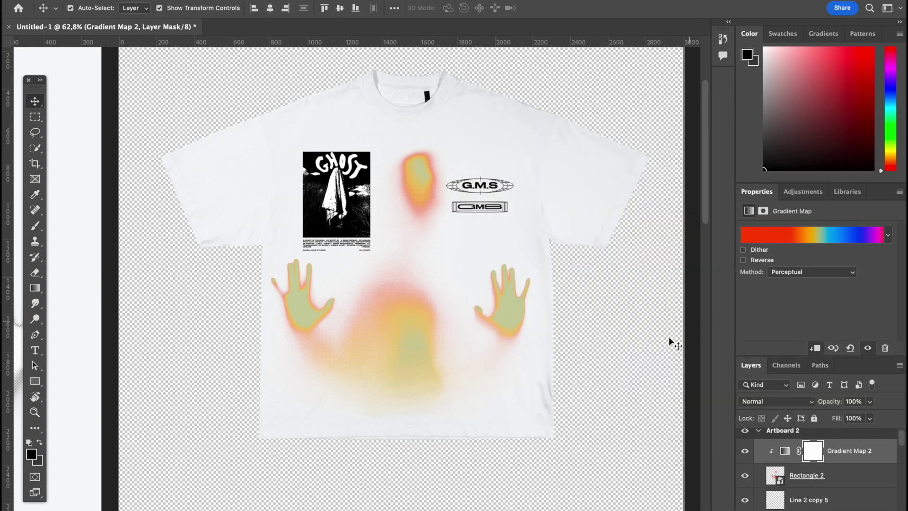
# Set the opacity of the Rectangle 2 silhouette layer to 100% and deselect it.
pyautogui.press('super+plus')
pyautogui.scroll(-3, 609, 367)
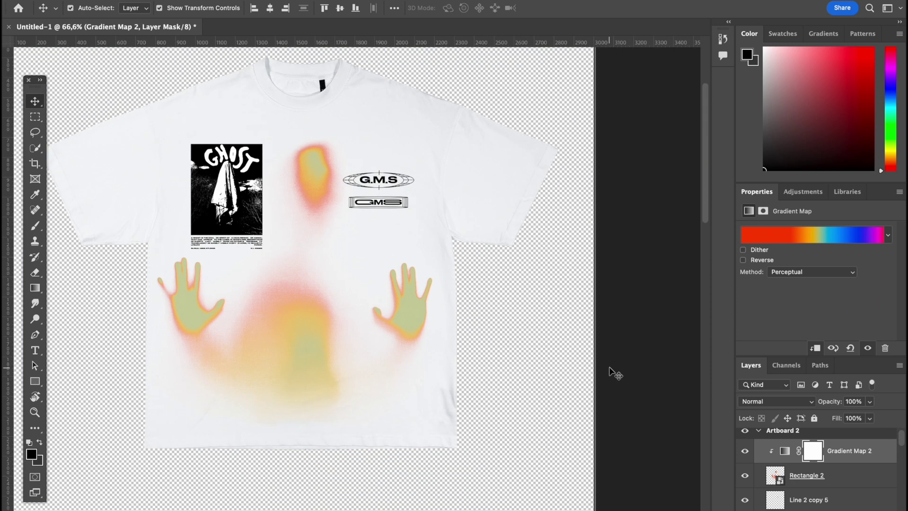
pyautogui.scroll(-2, 615, 373)
pyautogui.scroll(1, 615, 374)
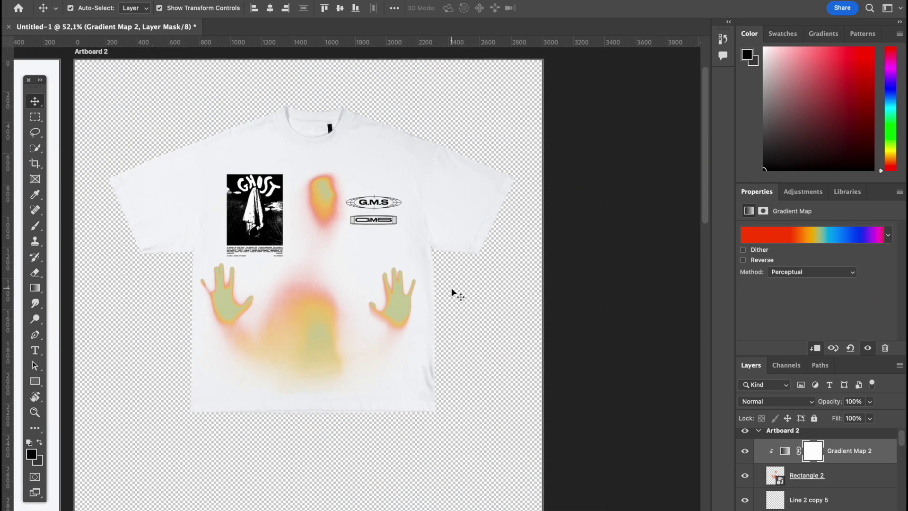
pyautogui.scroll(-2, 452, 288)
pyautogui.click(377, 285)
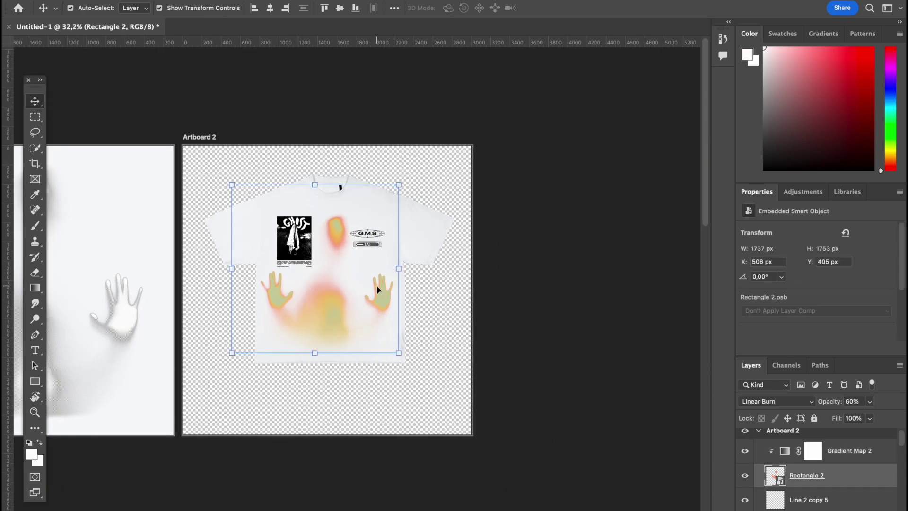
pyautogui.click(837, 459)
pyautogui.click(856, 489)
pyautogui.doubleClick(851, 401)
pyautogui.write('100')
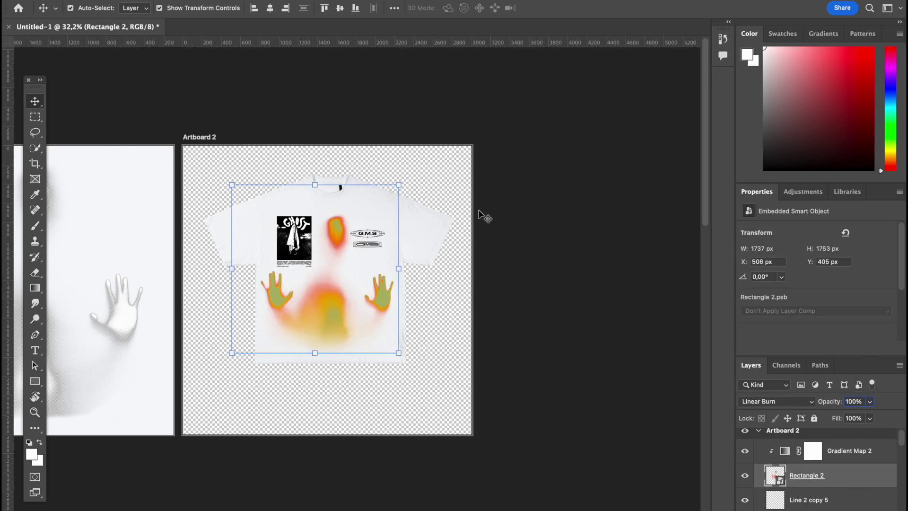
pyautogui.click(522, 279)
# Select the Rectangle 2 layer again and open its blend mode options.
pyautogui.scroll(2, 522, 279)
pyautogui.hscroll(-1, 522, 279)
pyautogui.scroll(1, 522, 278)
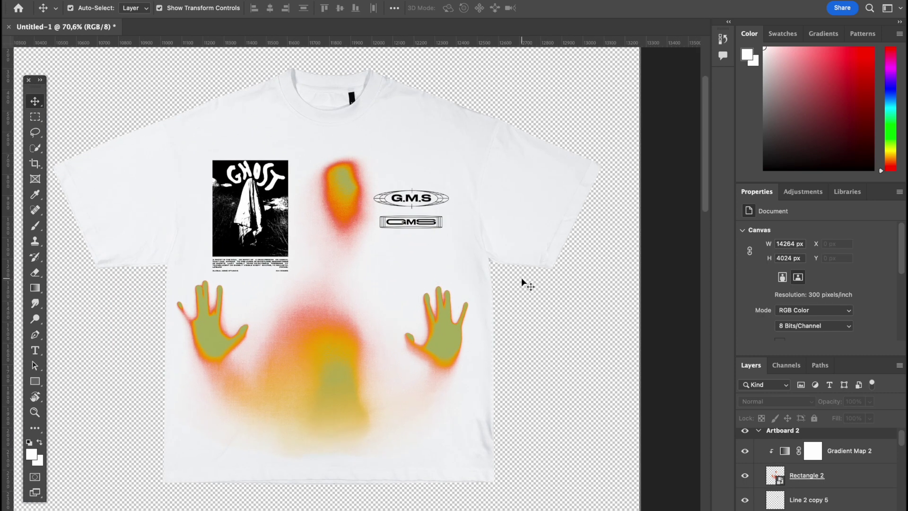
pyautogui.scroll(-1, 521, 277)
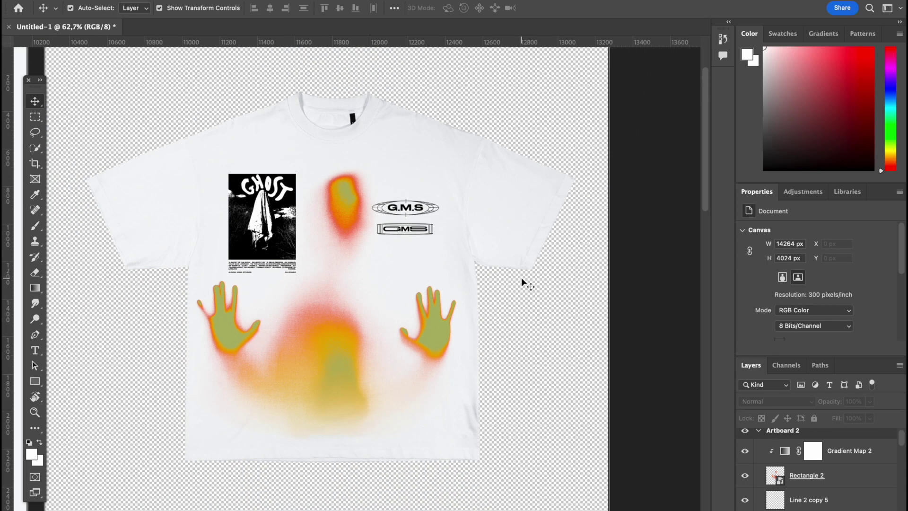
pyautogui.click(425, 338)
pyautogui.click(663, 304)
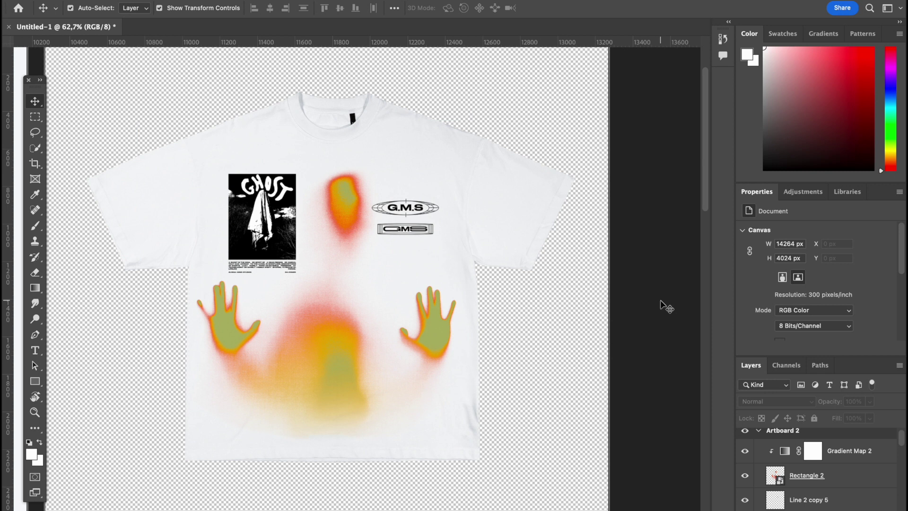
pyautogui.click(865, 472)
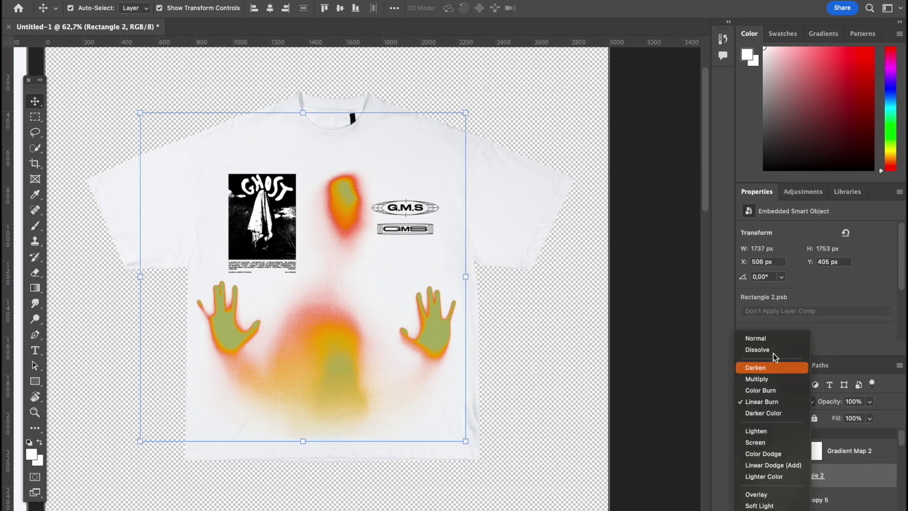